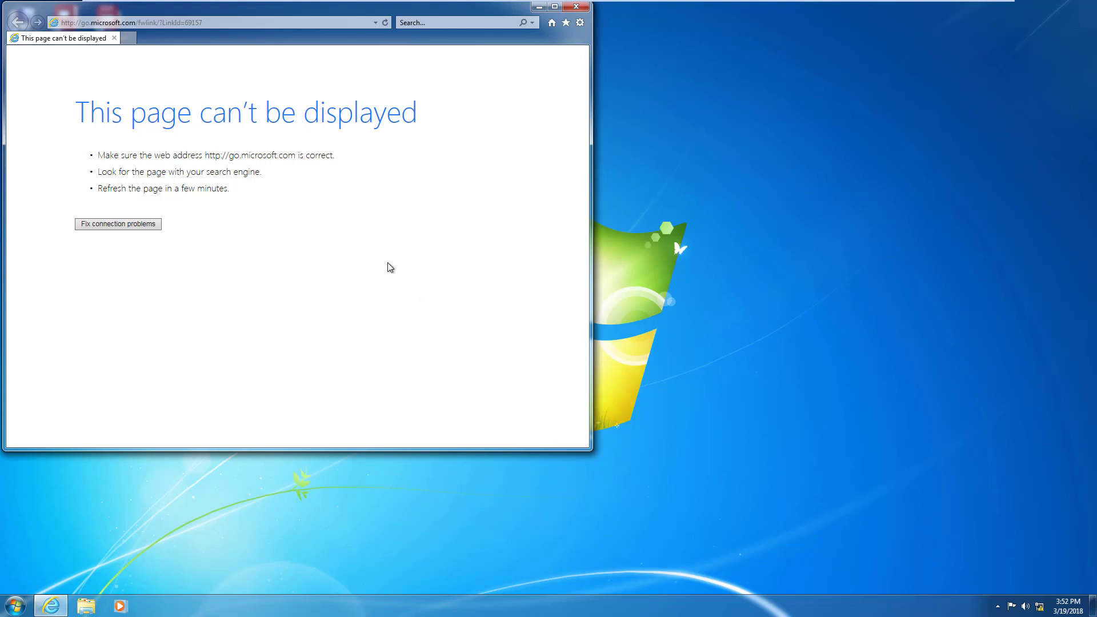
- Go to the switch's login page at 192.168.1.245 and enter the admin username and password
left_click(208, 25)
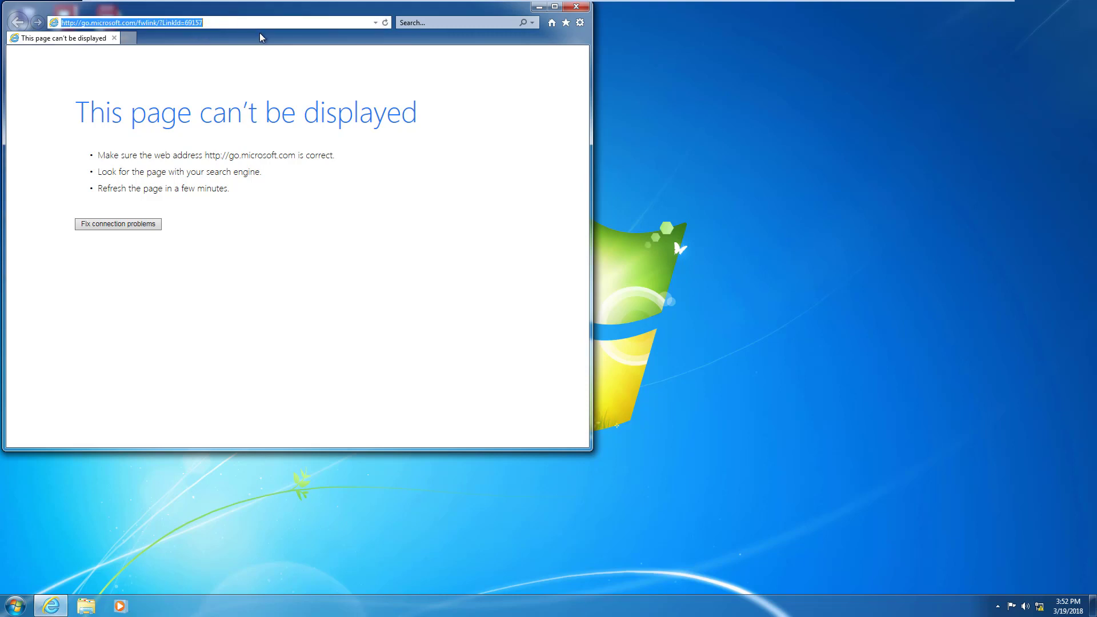
type("192.")
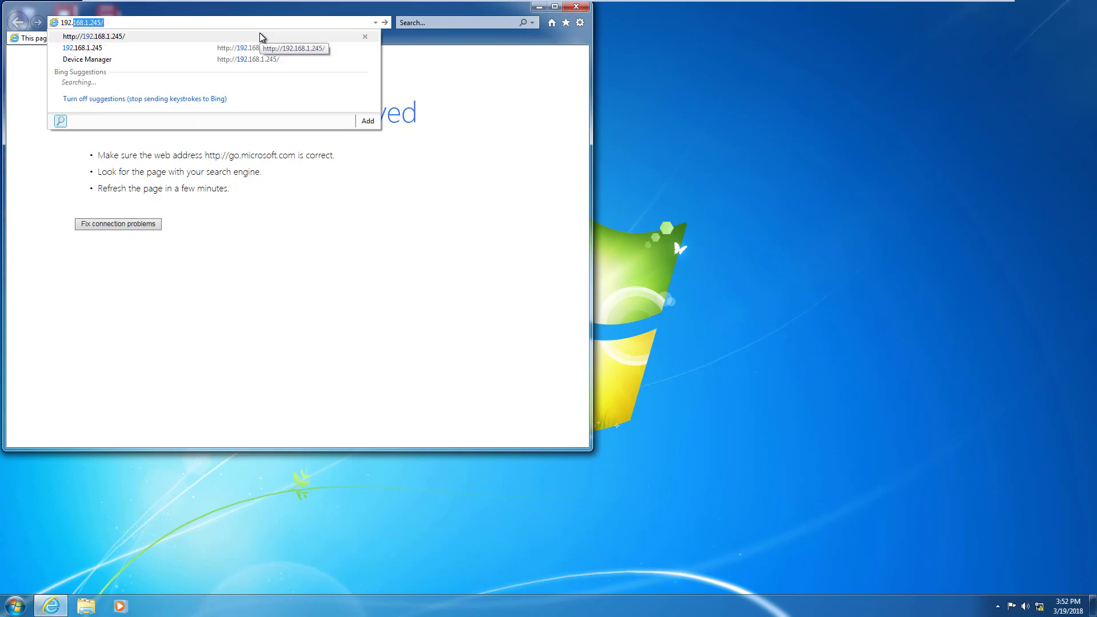
type("1")
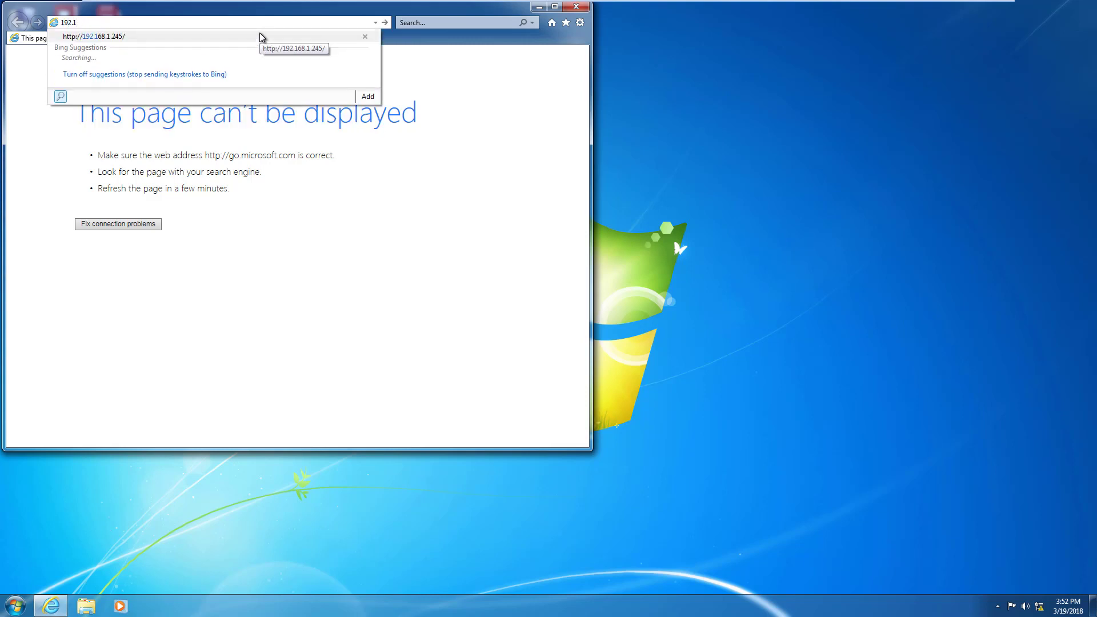
type("68.1.245")
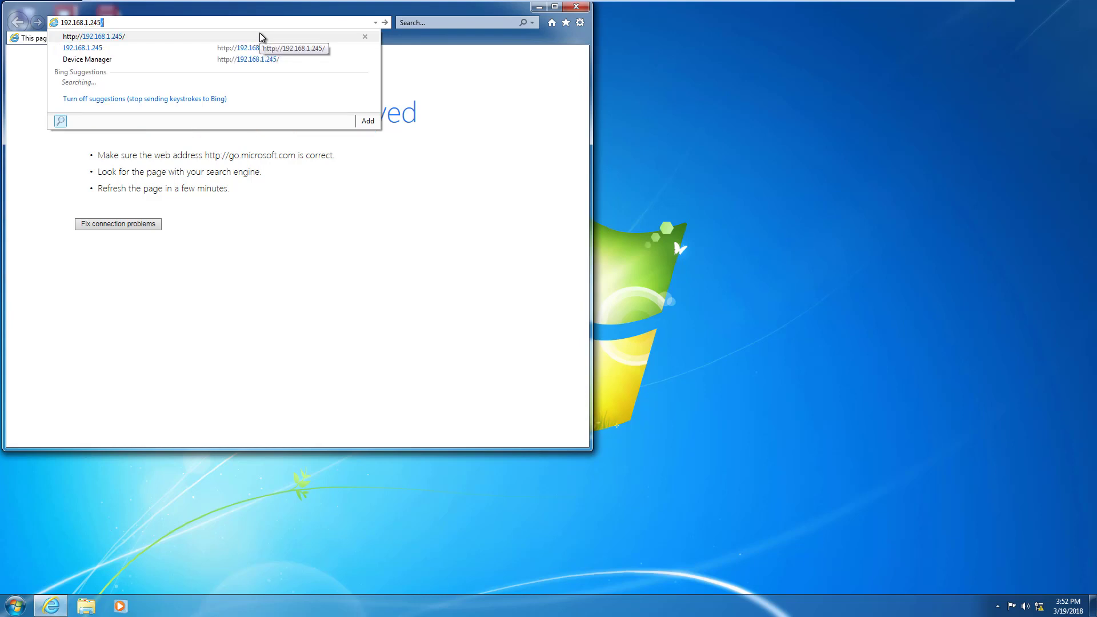
key("Return")
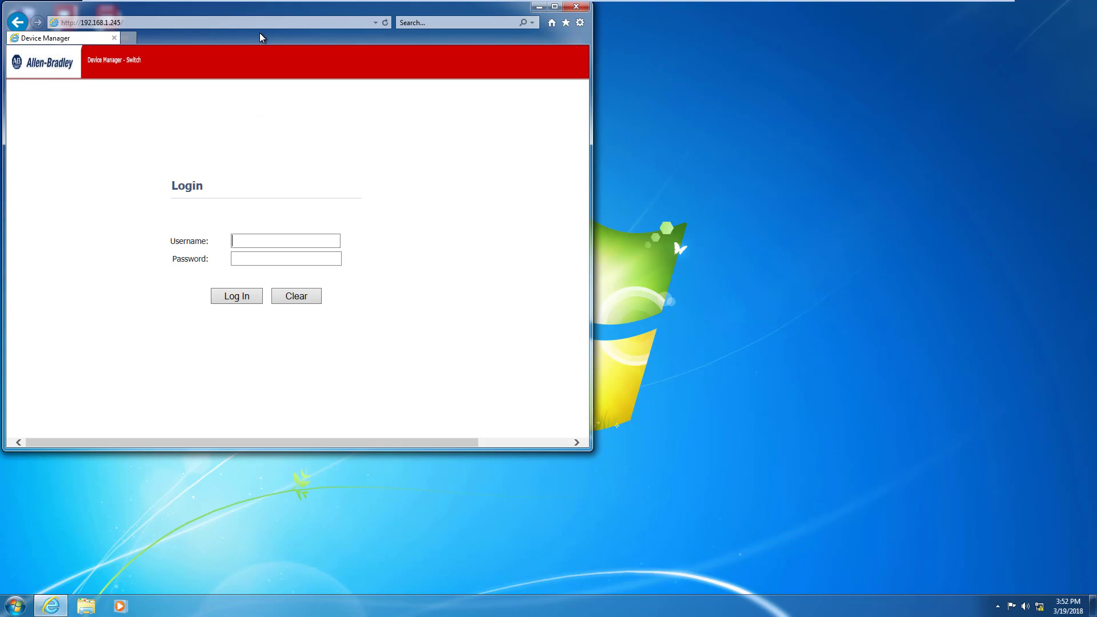
type("admin******")
- Log in and enlarge the browser window to show the NAT_Switch dashboard gauges
left_click(231, 296)
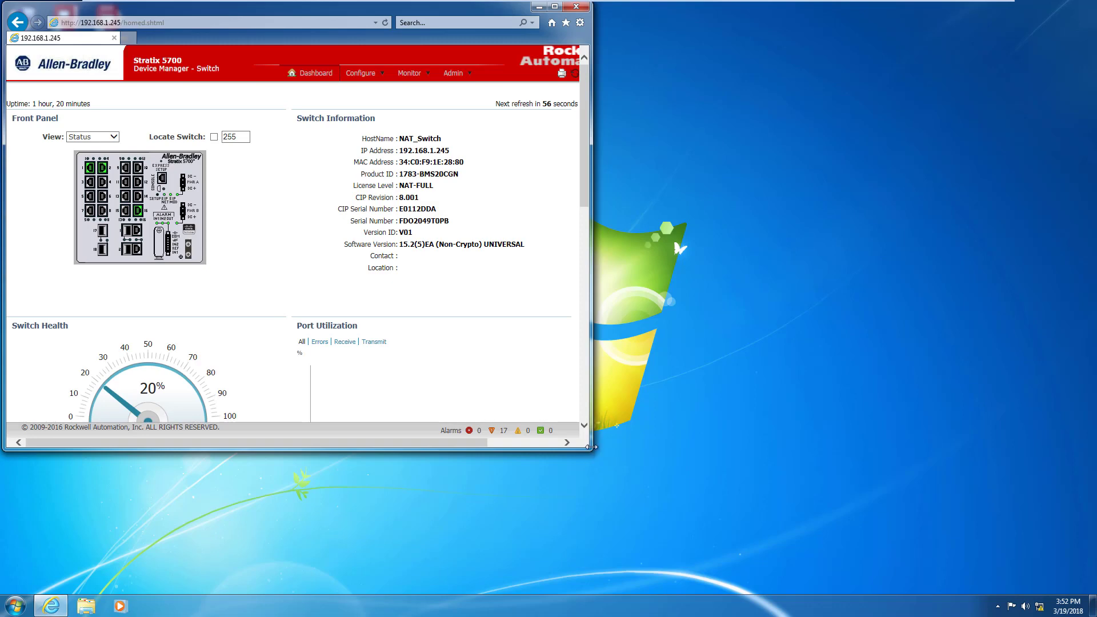
left_click_drag(589, 449, 660, 591)
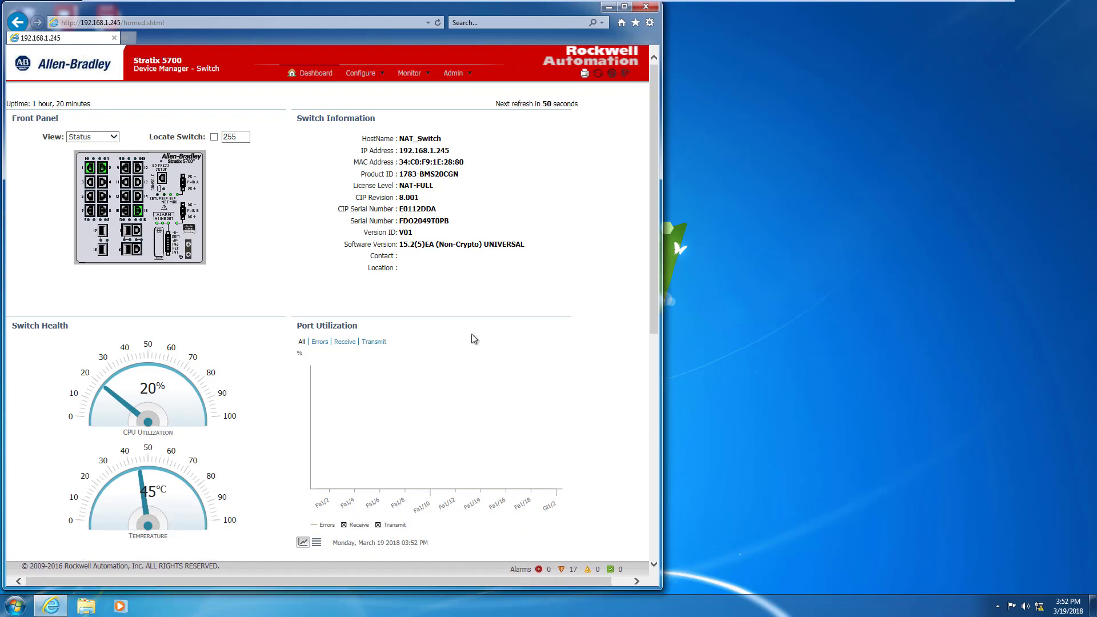
- Visit Express Setup, then open VLAN Management and widen its Ports column to show VLAN 1's ports
left_click(464, 78)
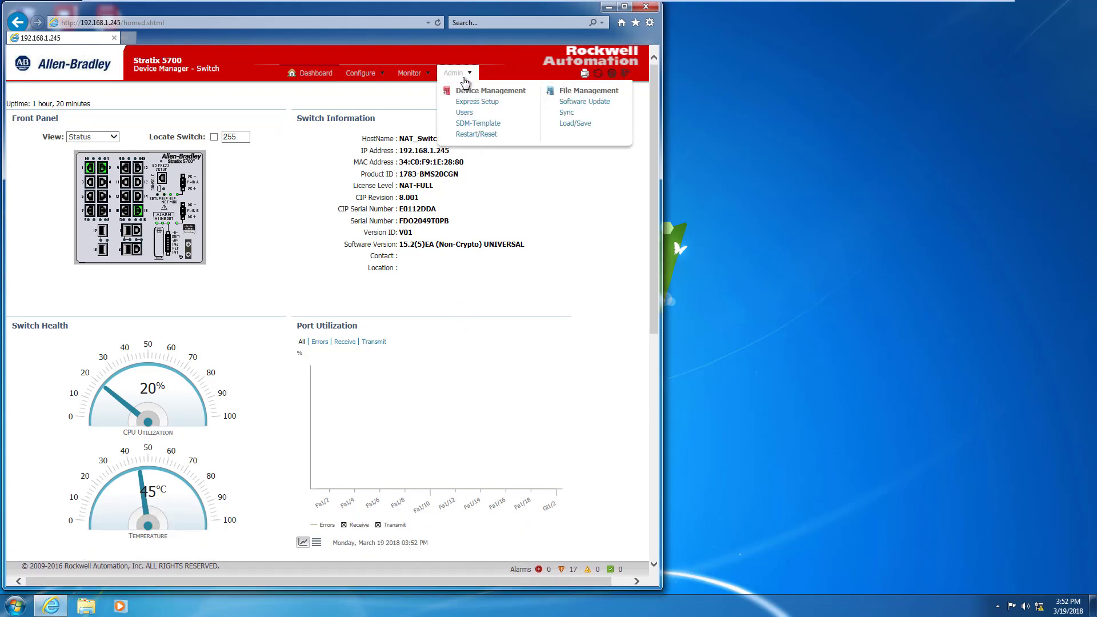
left_click(470, 102)
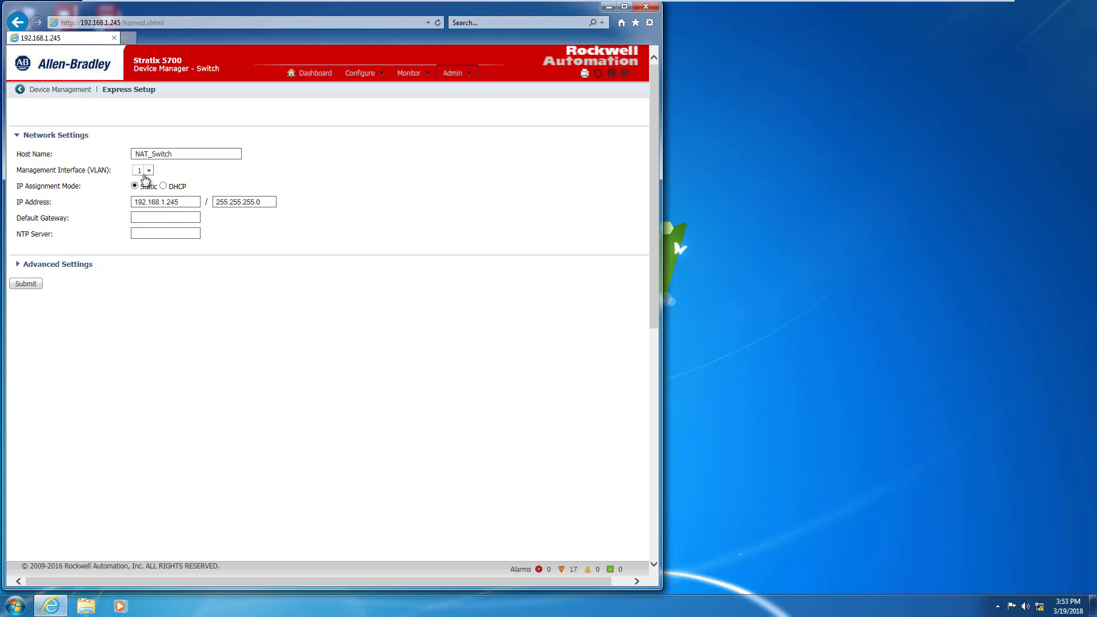
left_click(356, 78)
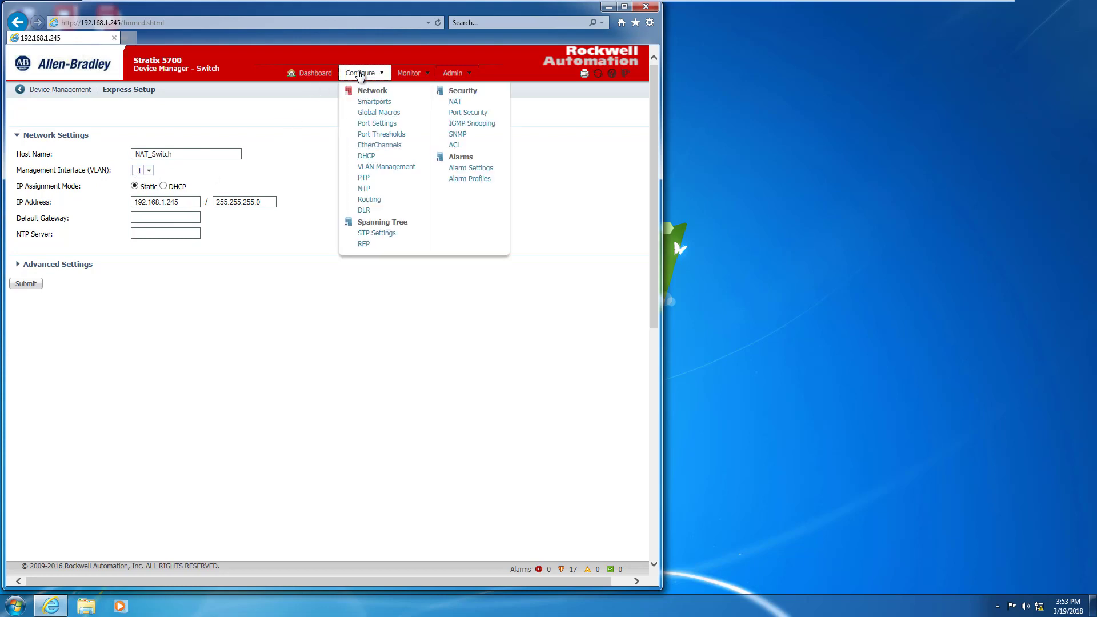
left_click(375, 169)
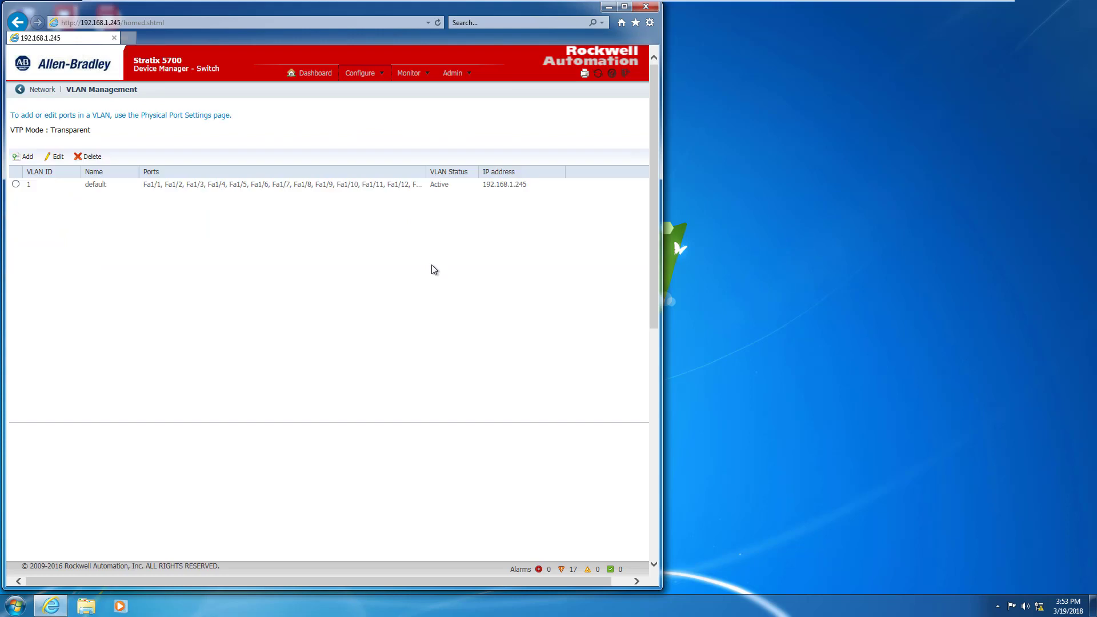
left_click_drag(430, 172, 471, 172)
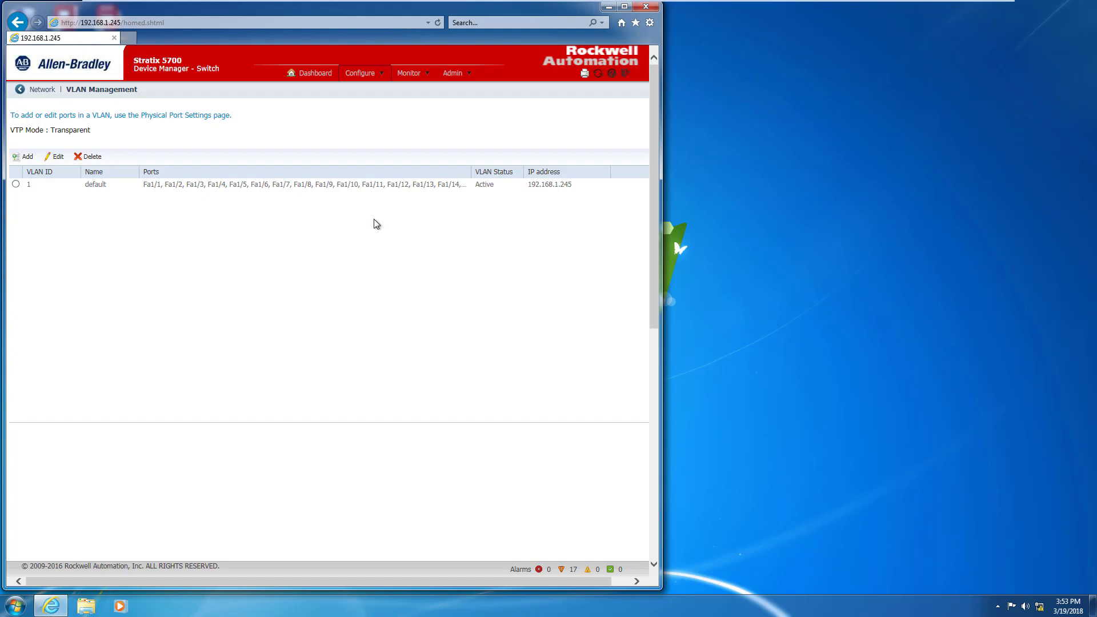
left_click(371, 80)
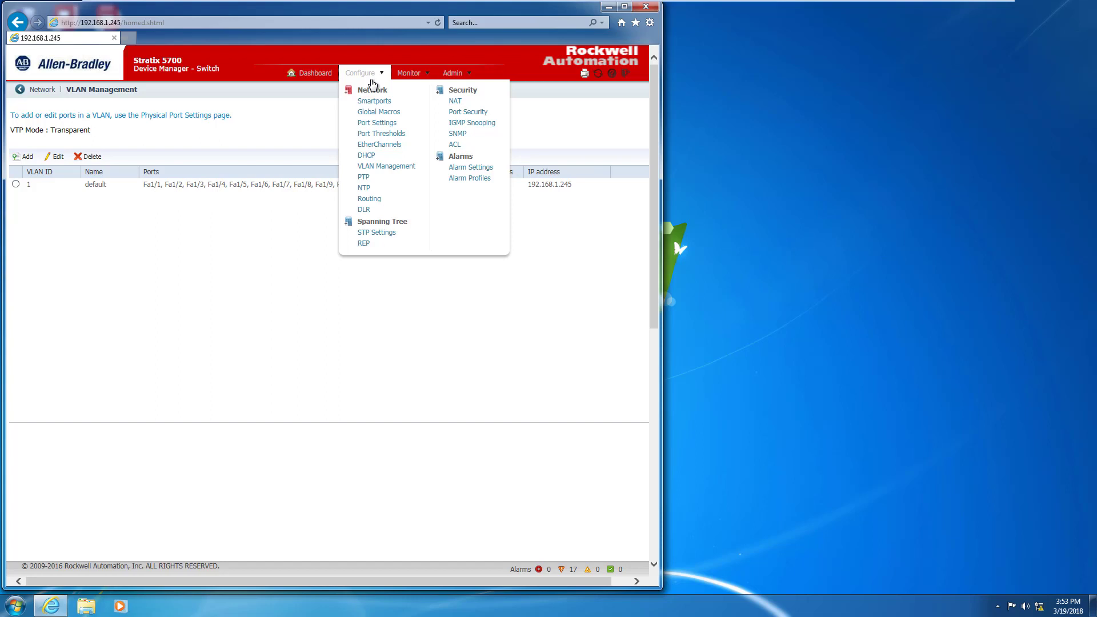
- Open Configure > Smartports to view the role assigned to each port
left_click(372, 101)
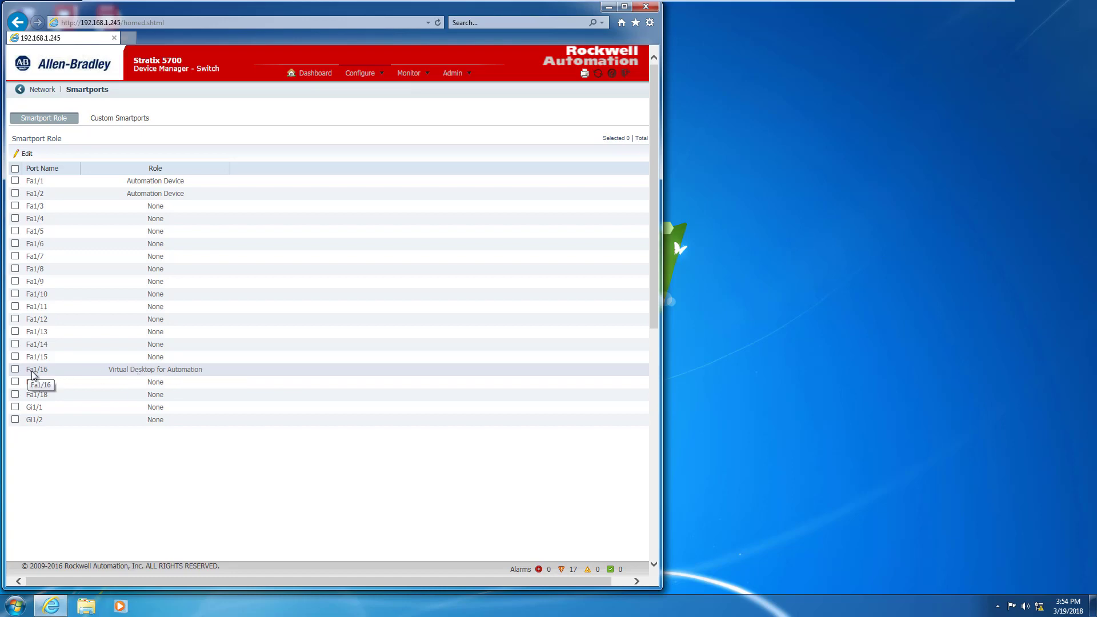
- Launch RSLinx Classic from the Start menu to browse the AB_ETHIP-1 Ethernet network
left_click(17, 610)
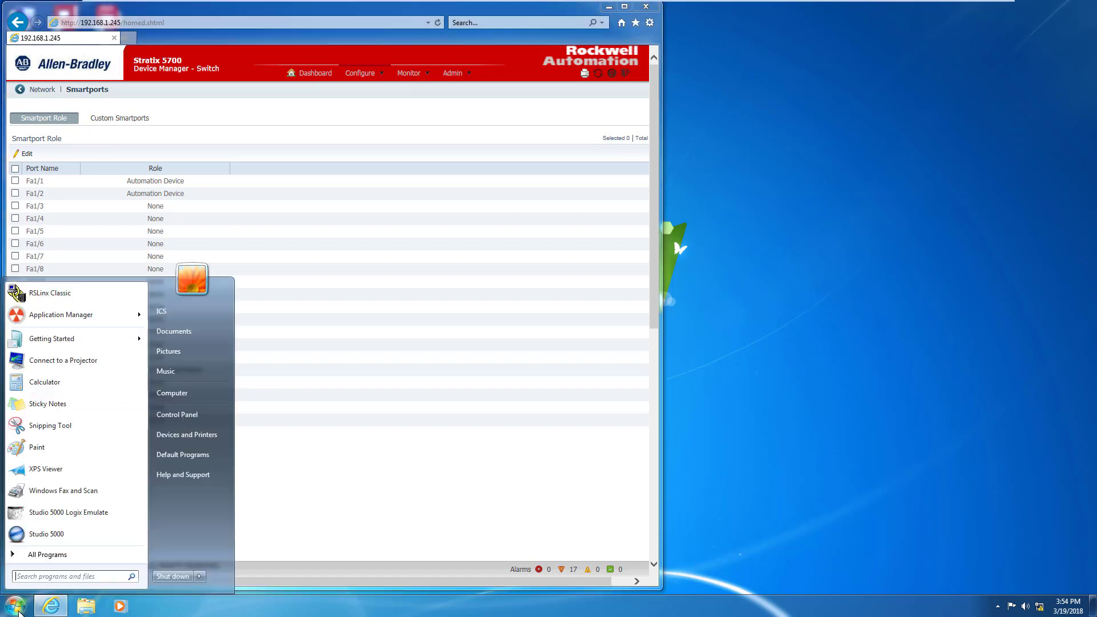
left_click(57, 294)
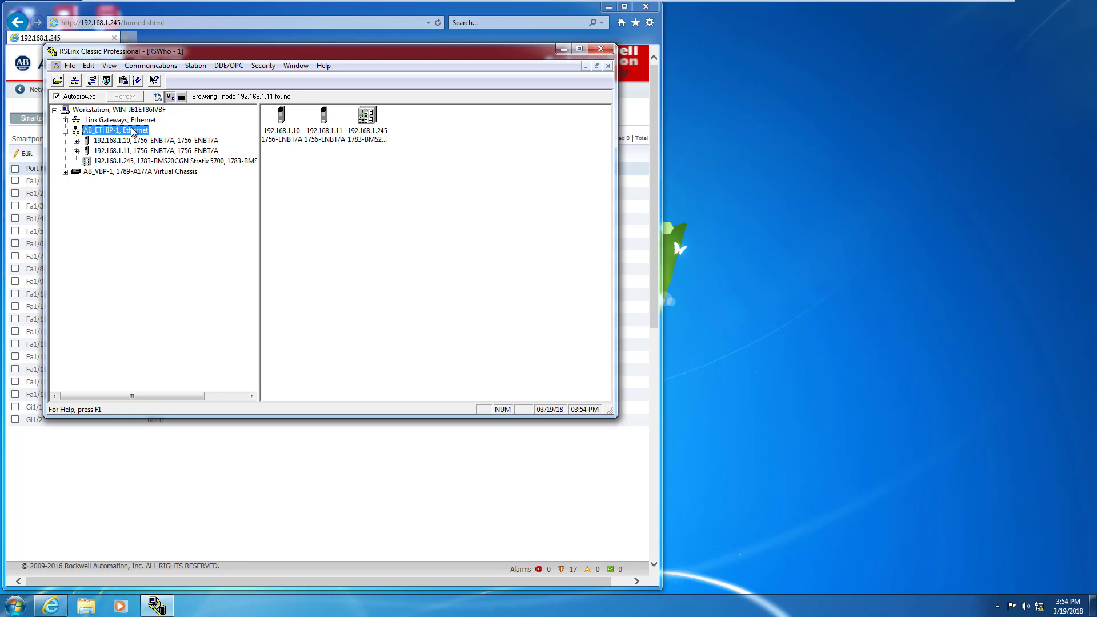
- Open the network adapter list and check Local Area Connection 2's address details
left_click(564, 51)
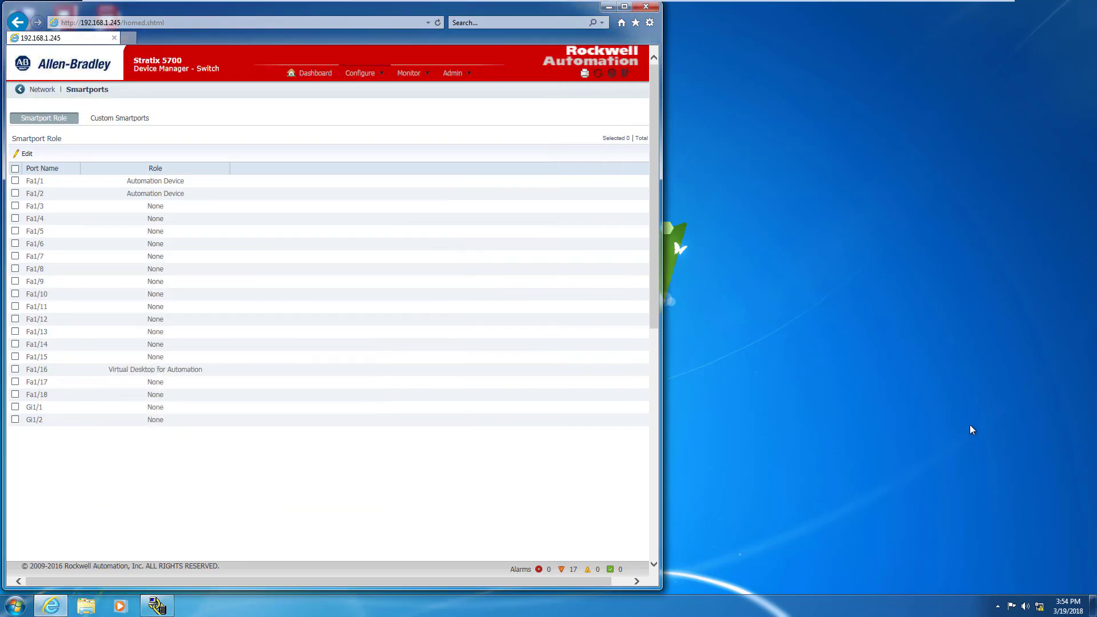
left_click(1038, 606)
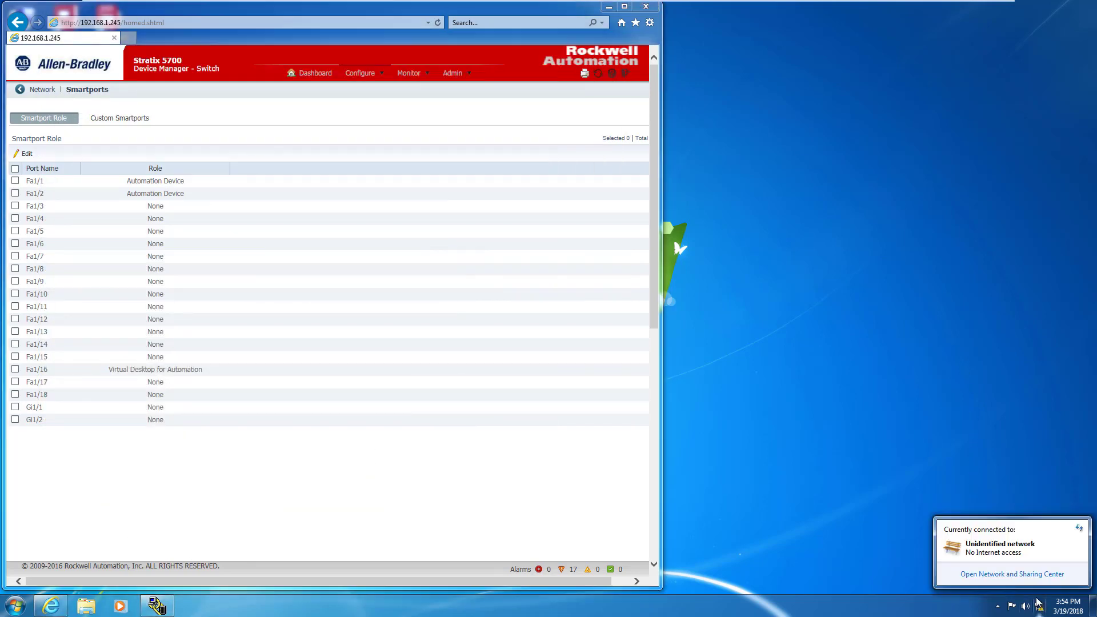
left_click(1013, 573)
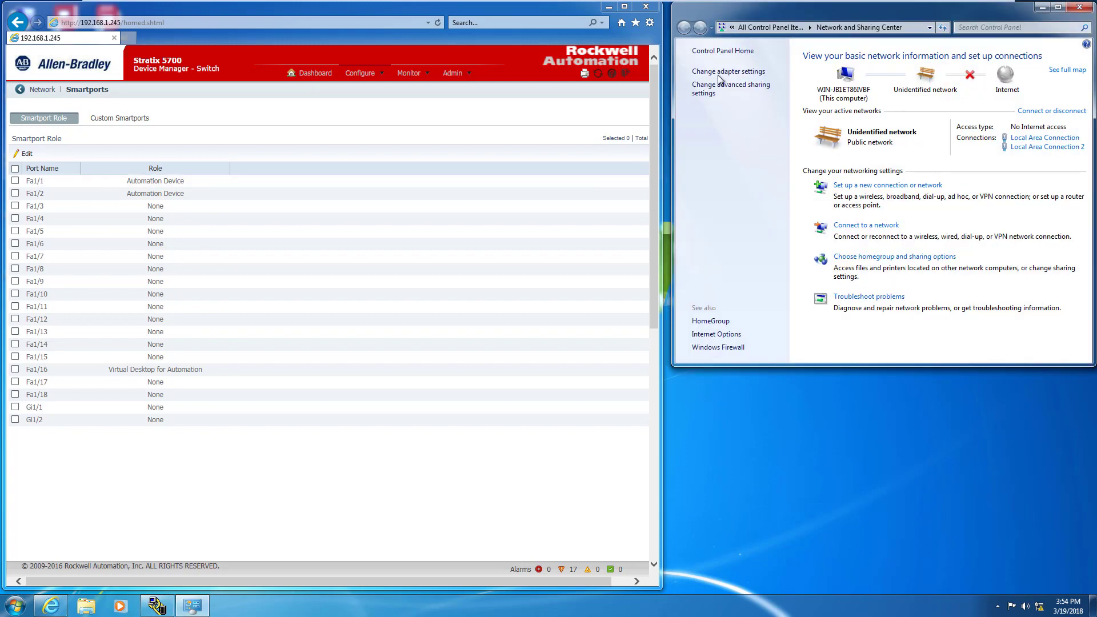
left_click(728, 72)
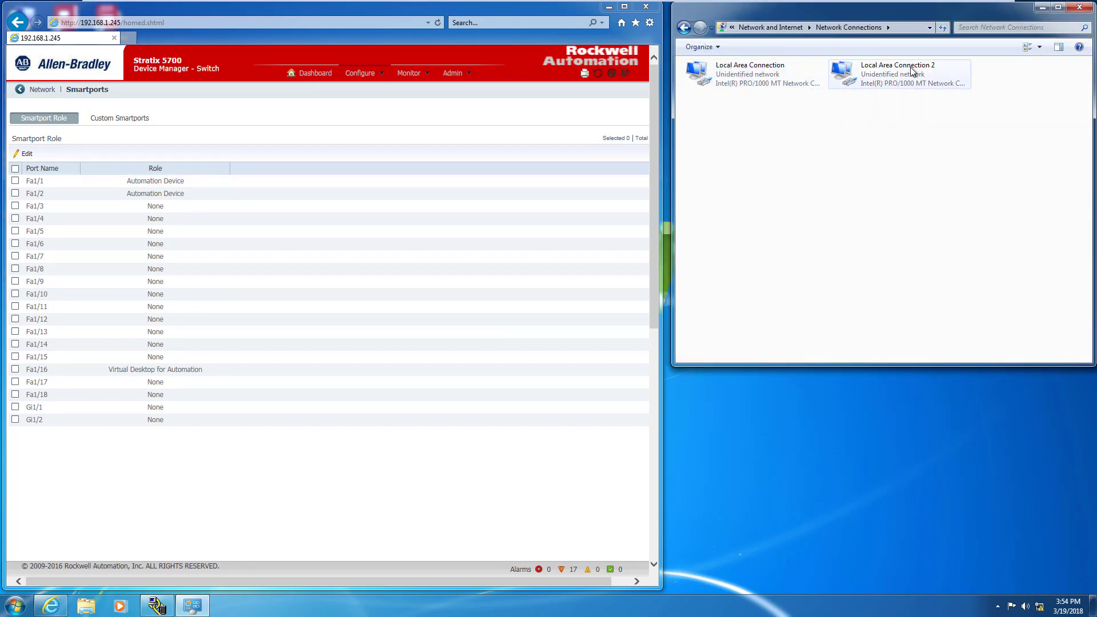
double_click(884, 68)
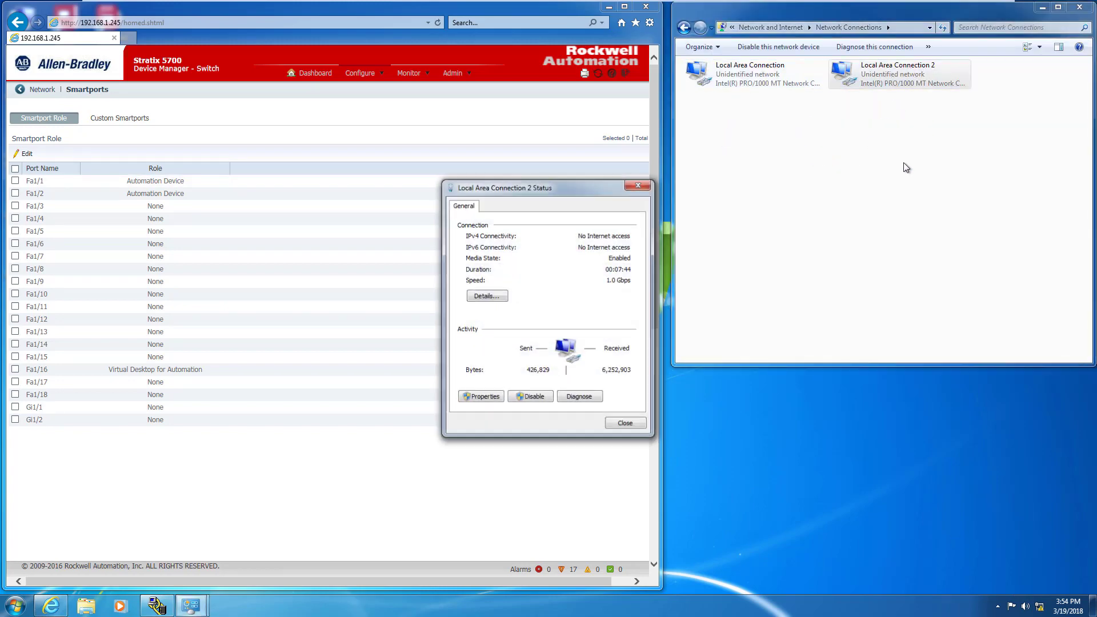
left_click(492, 295)
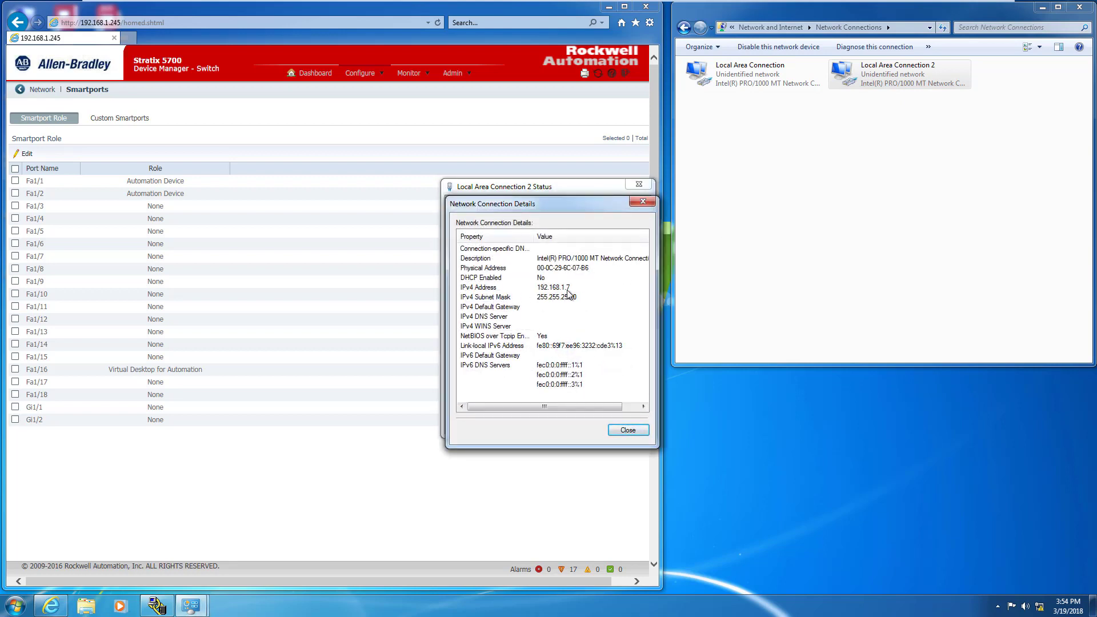
left_click(642, 430)
left_click(619, 428)
- Set Local Area Connection's IPv4 to obtain an IP address automatically
double_click(731, 74)
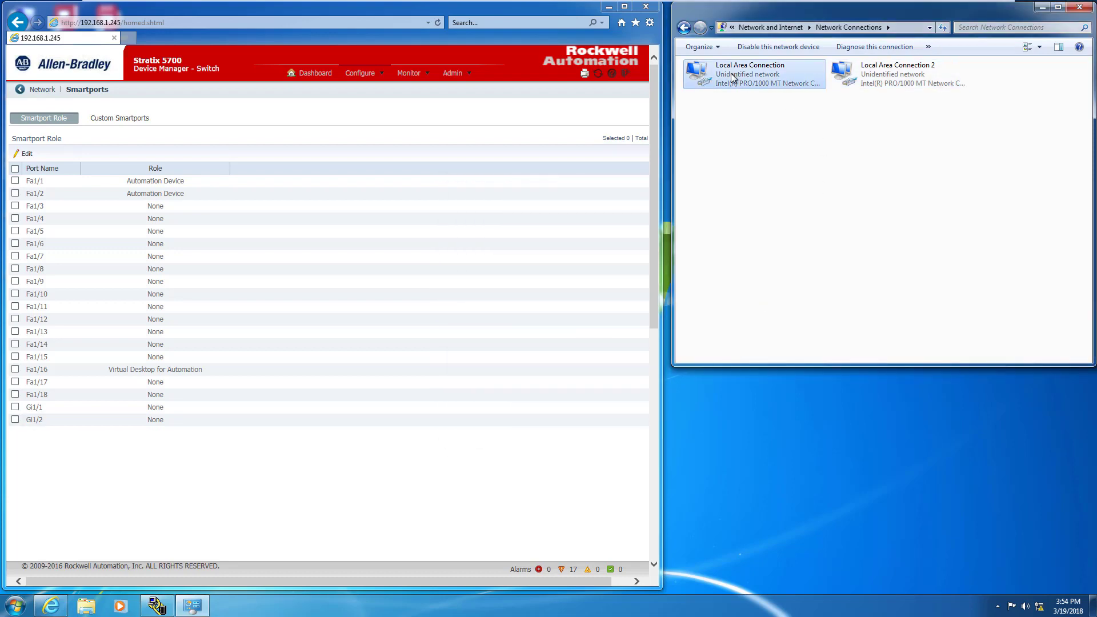
left_click(480, 396)
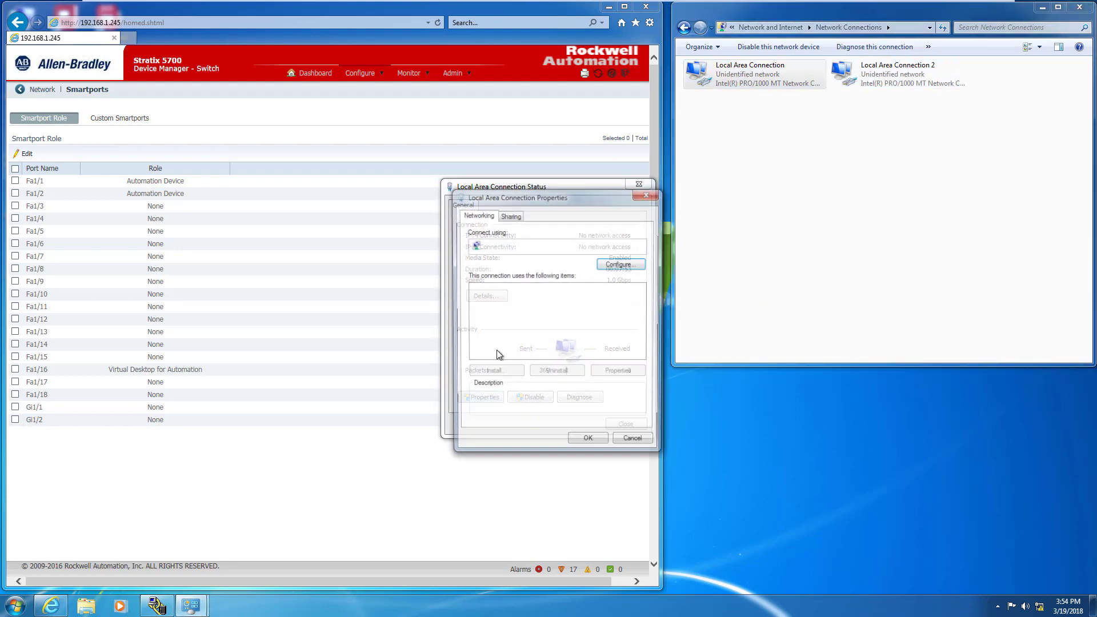
left_click(543, 327)
left_click(621, 373)
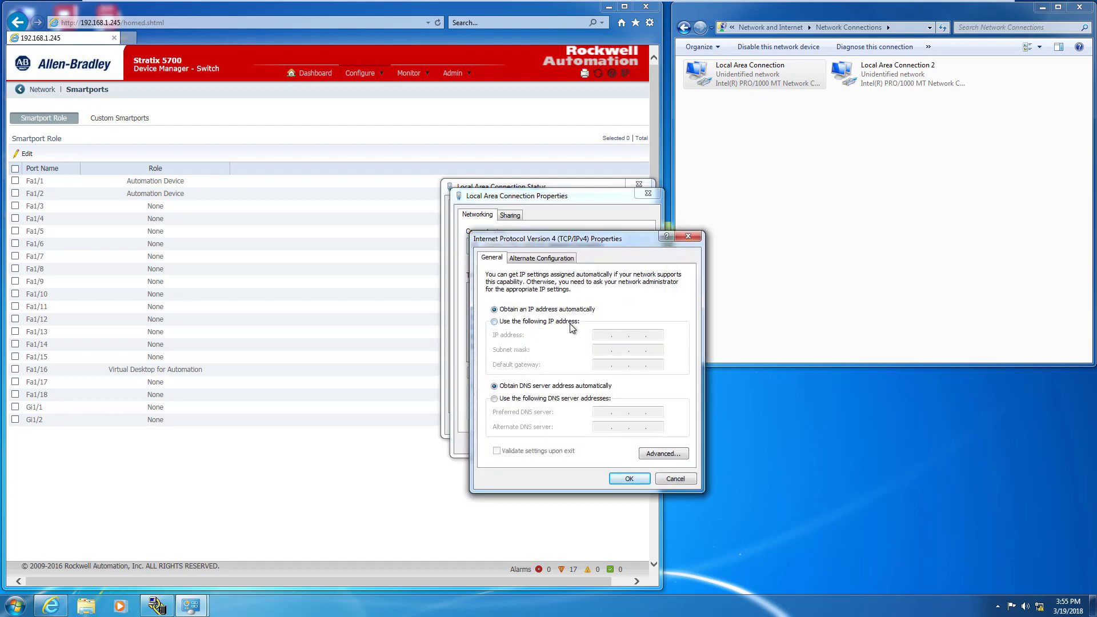
left_click(629, 478)
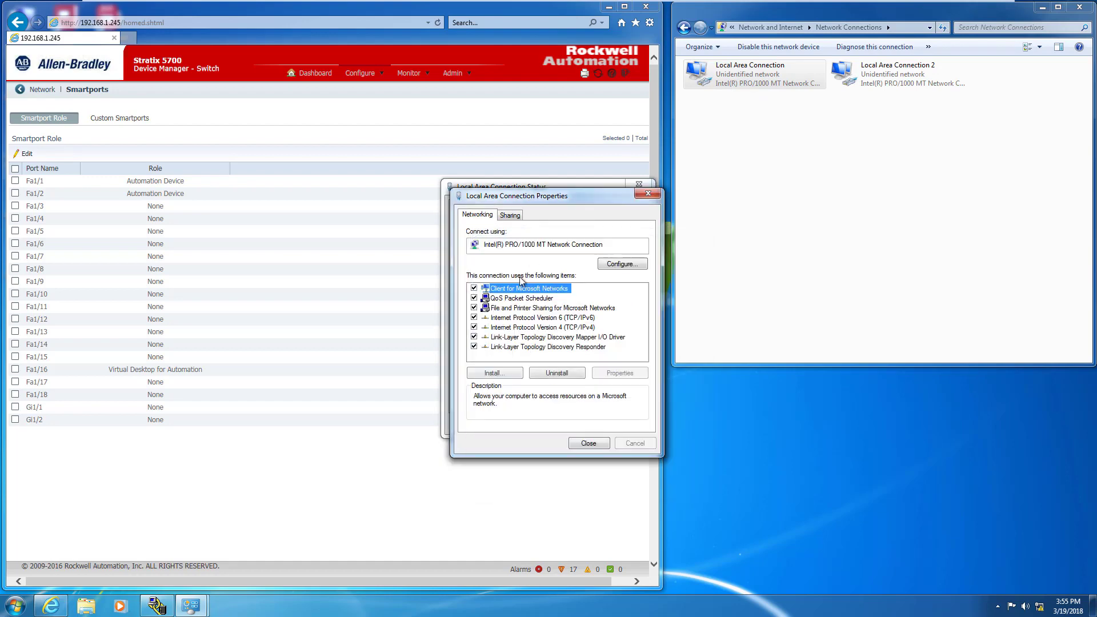
left_click(588, 444)
- Confirm Local Area Connection shows DHCP with a 169.254 address, then open the switch's DHCP page
left_click(488, 298)
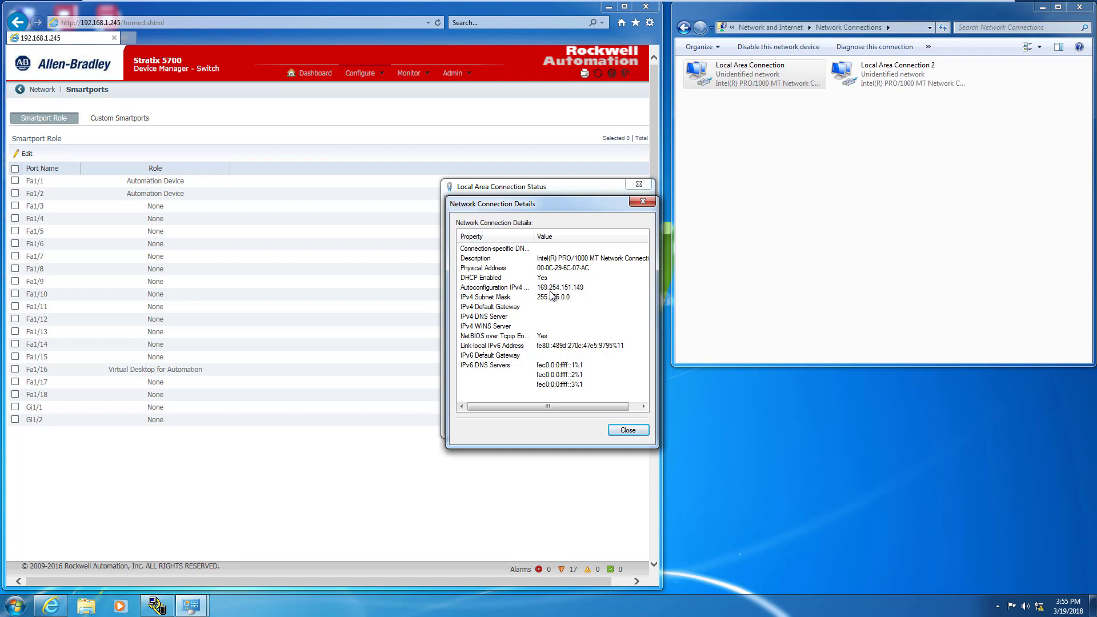
left_click(629, 430)
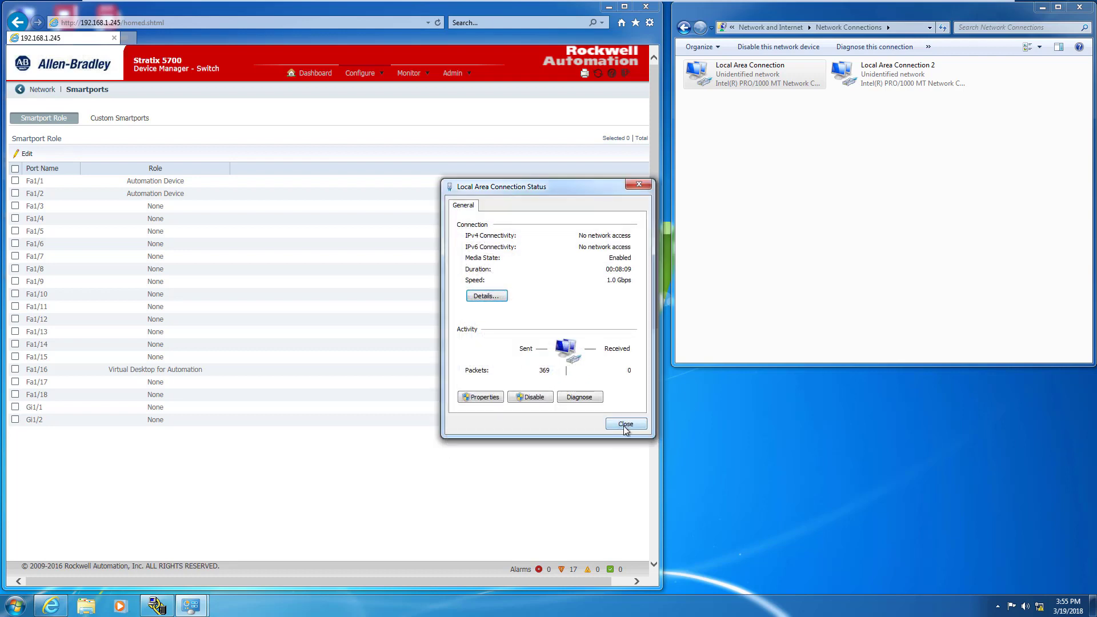
left_click(625, 425)
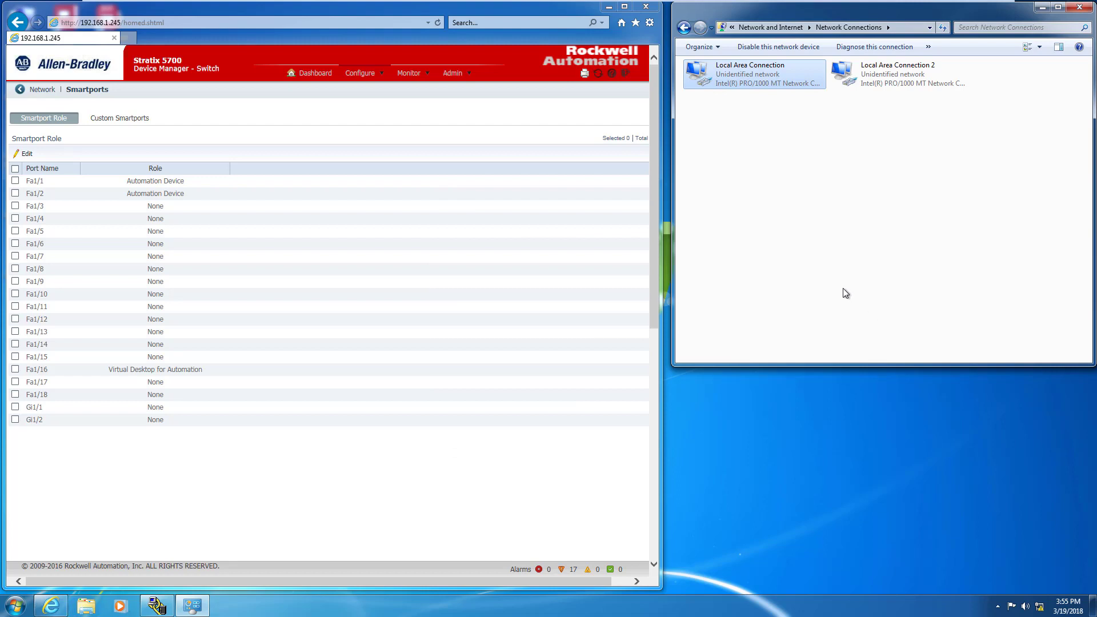
left_click(367, 72)
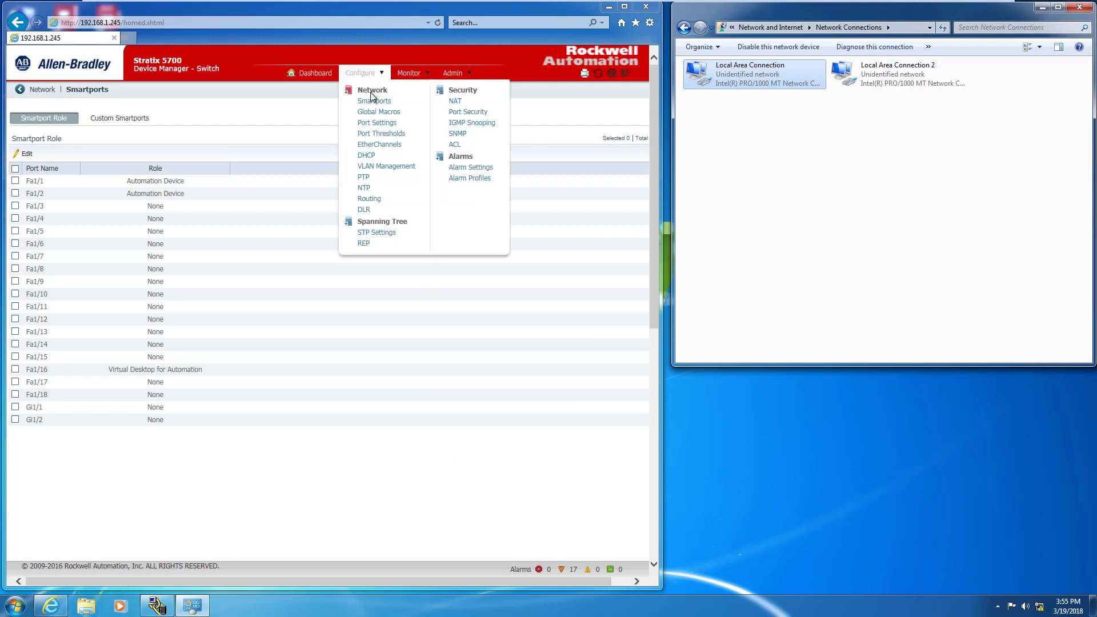
left_click(366, 156)
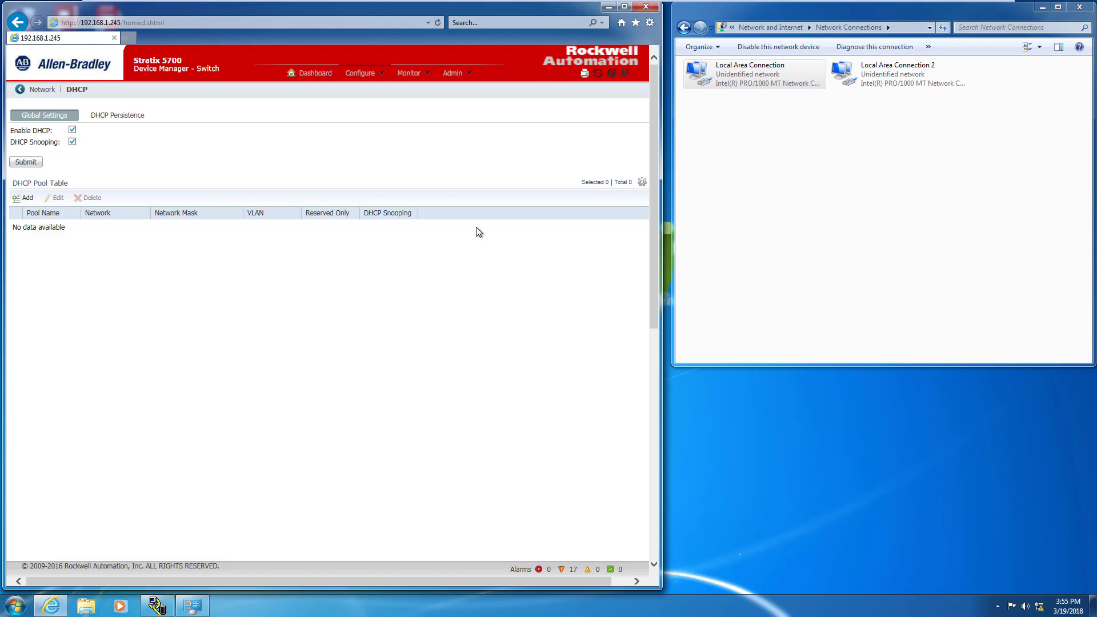
left_click(72, 143)
left_click(73, 142)
left_click(112, 115)
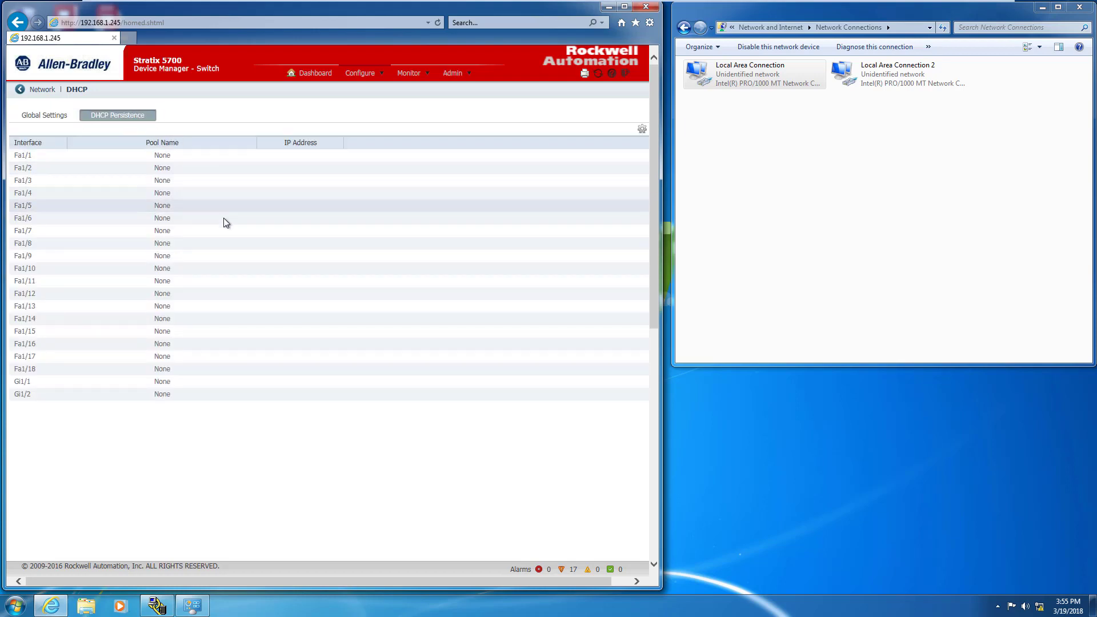
left_click(224, 258)
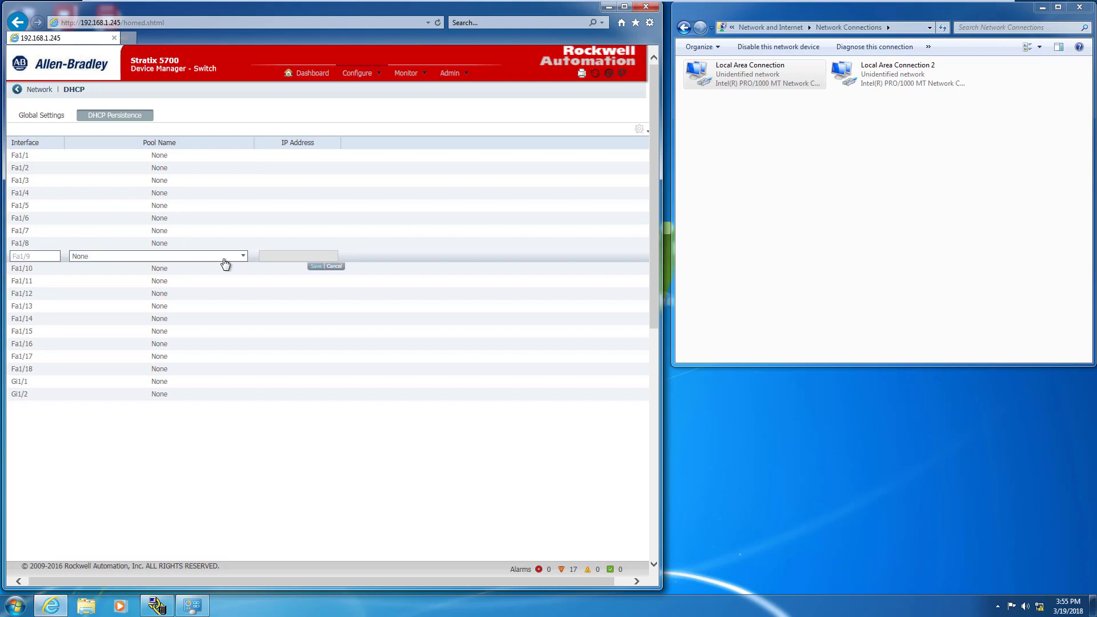
left_click(220, 259)
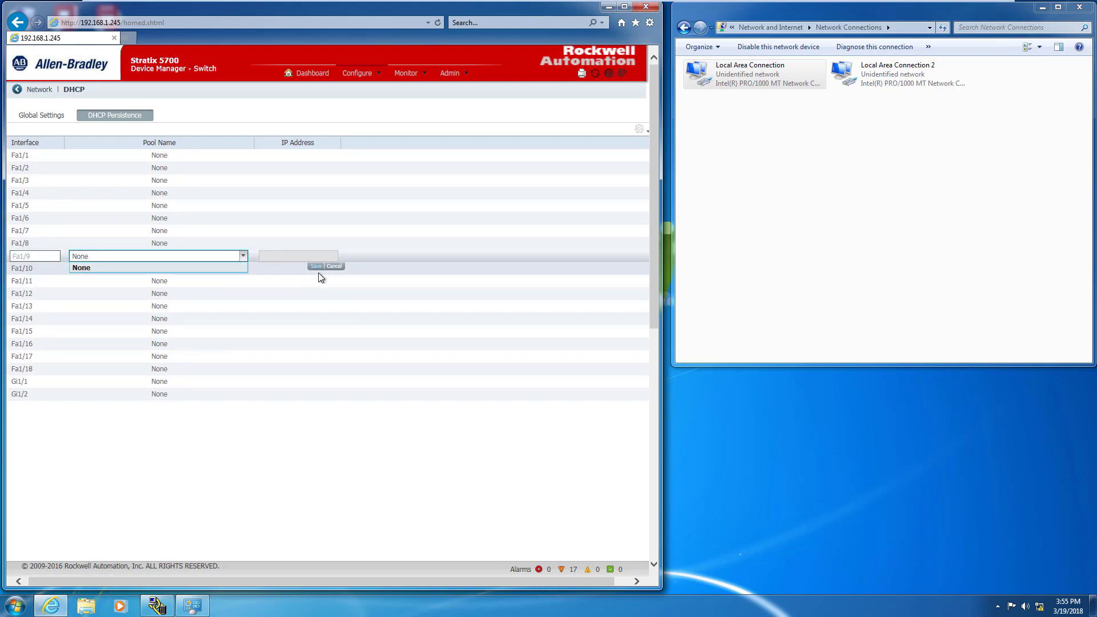
left_click(336, 267)
left_click(55, 114)
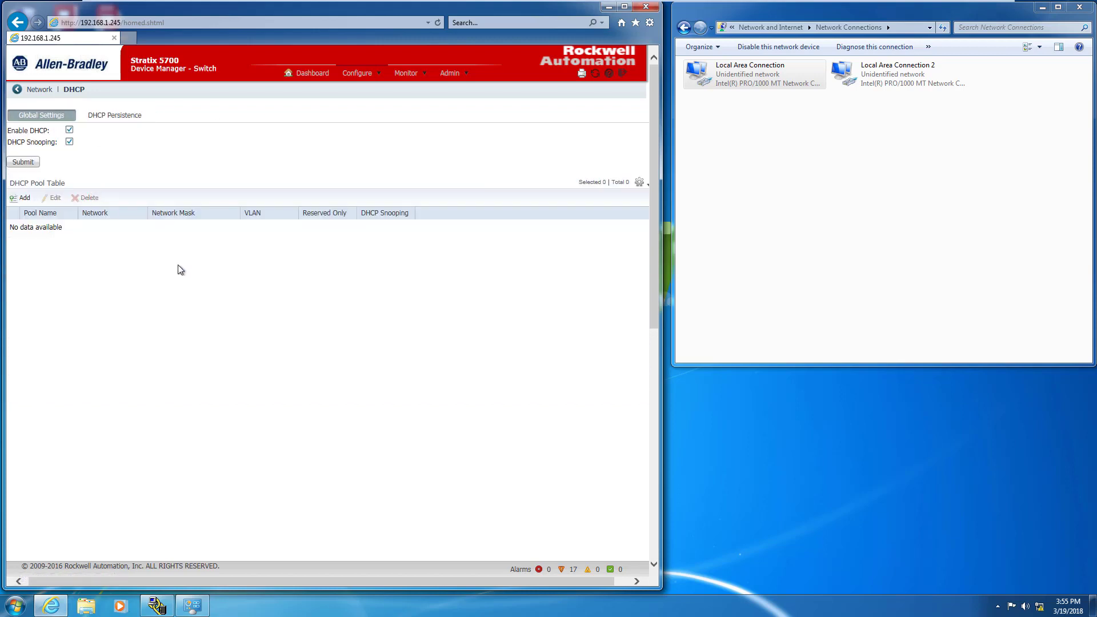
left_click_drag(185, 581, 157, 580)
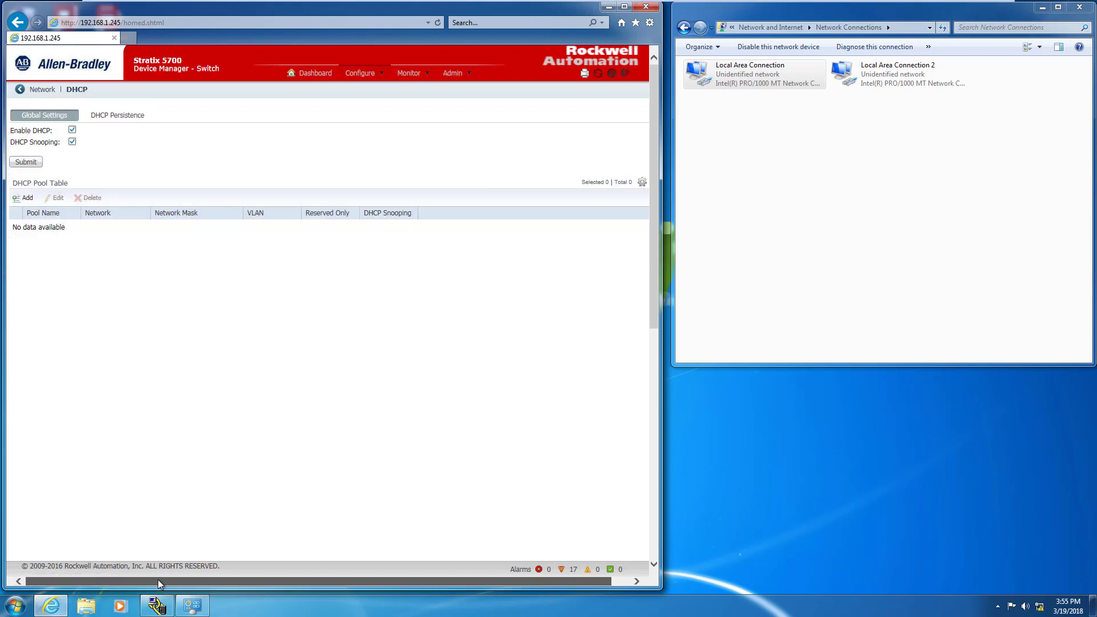
- Add a new DHCP pool named DHCP_Persistence on network 192.168.1.0
left_click(27, 198)
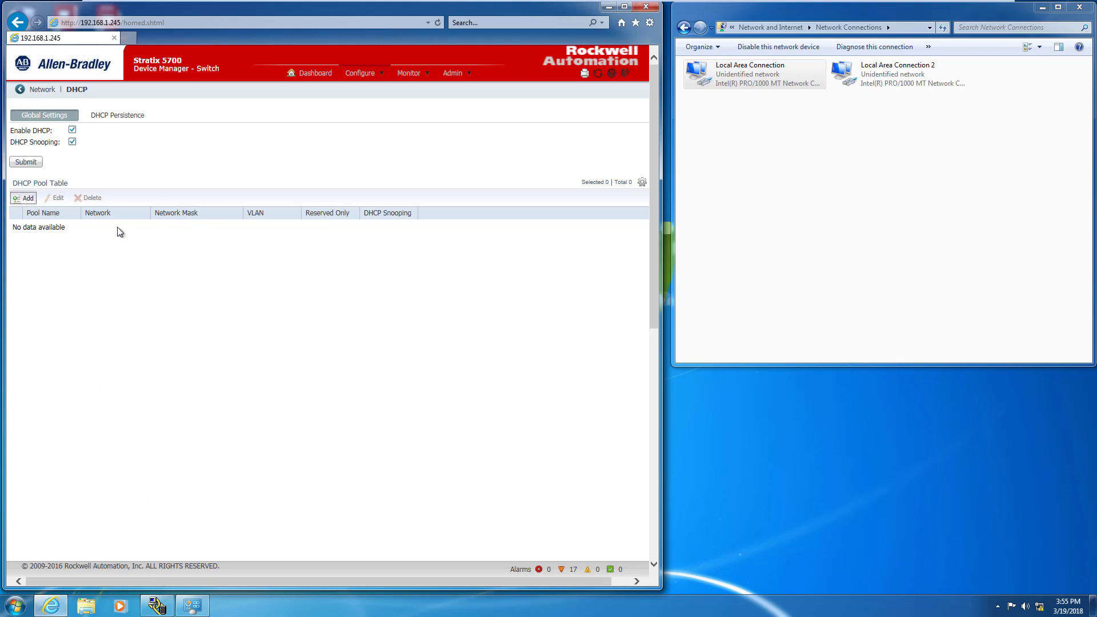
left_click(259, 154)
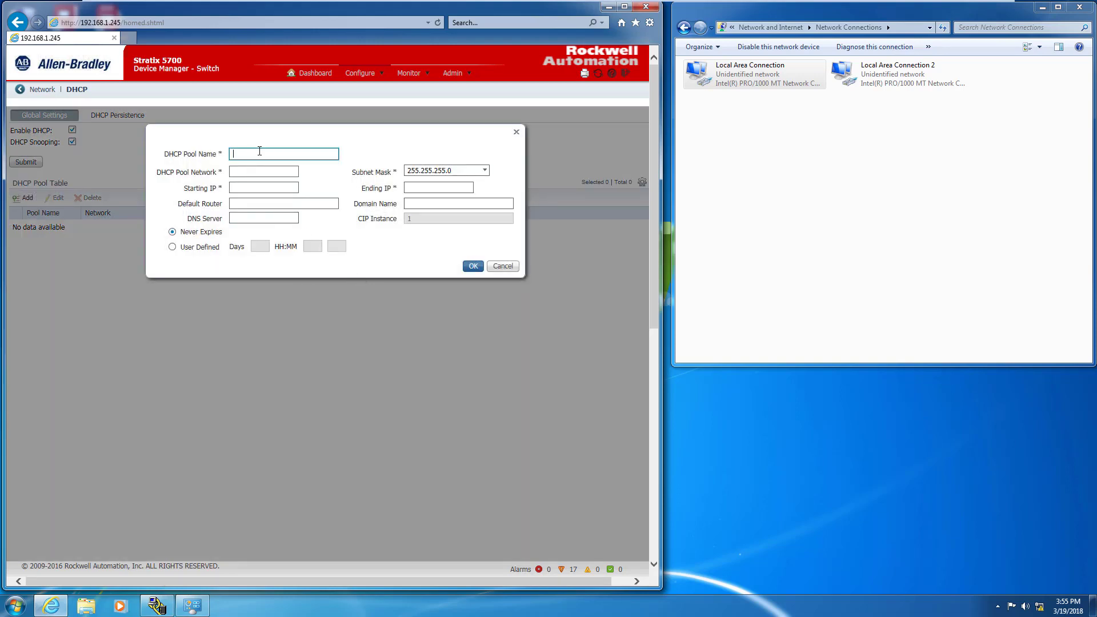
type("DHCP_Persistence")
left_click(257, 170)
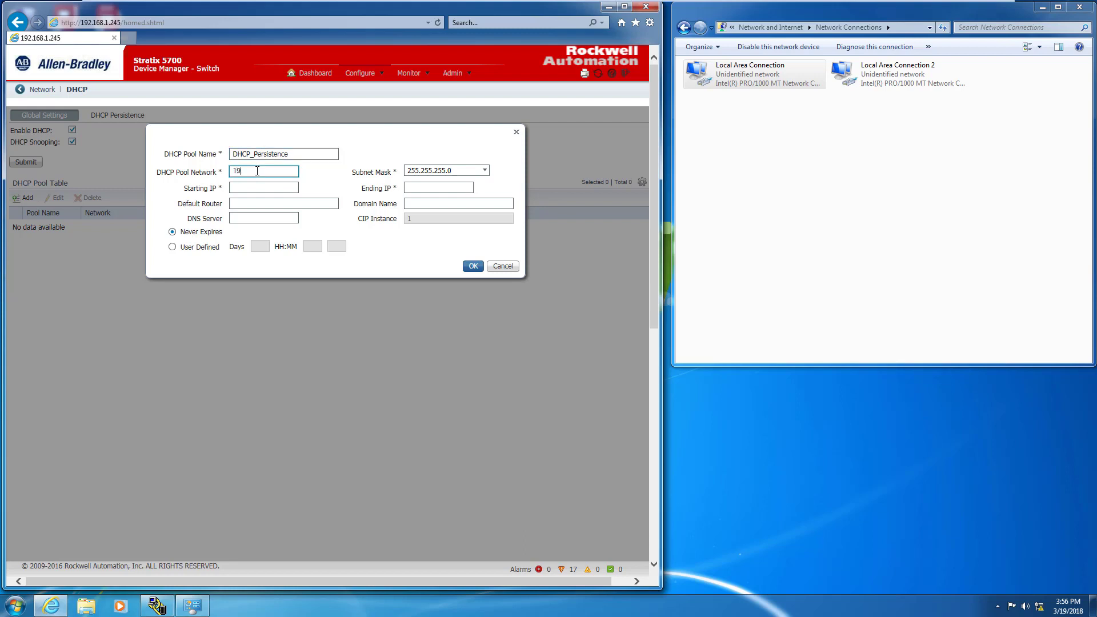
type("168.1.0")
key("Tab")
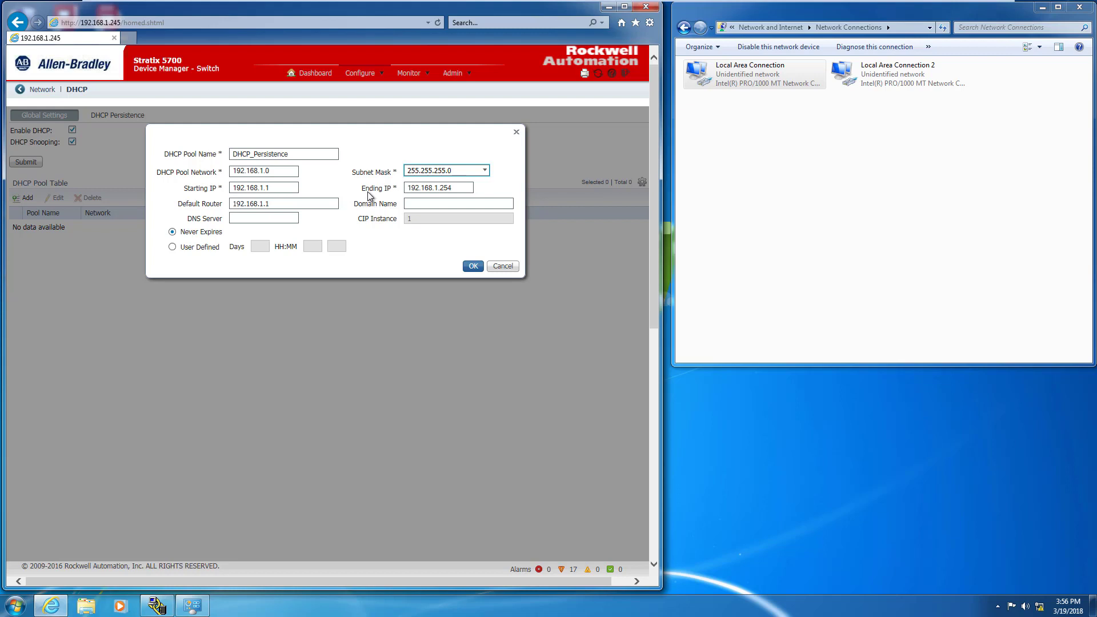
- Change the pool's address range to start at 192.168.1.110 and end at 192.168.1.120
left_click(283, 186)
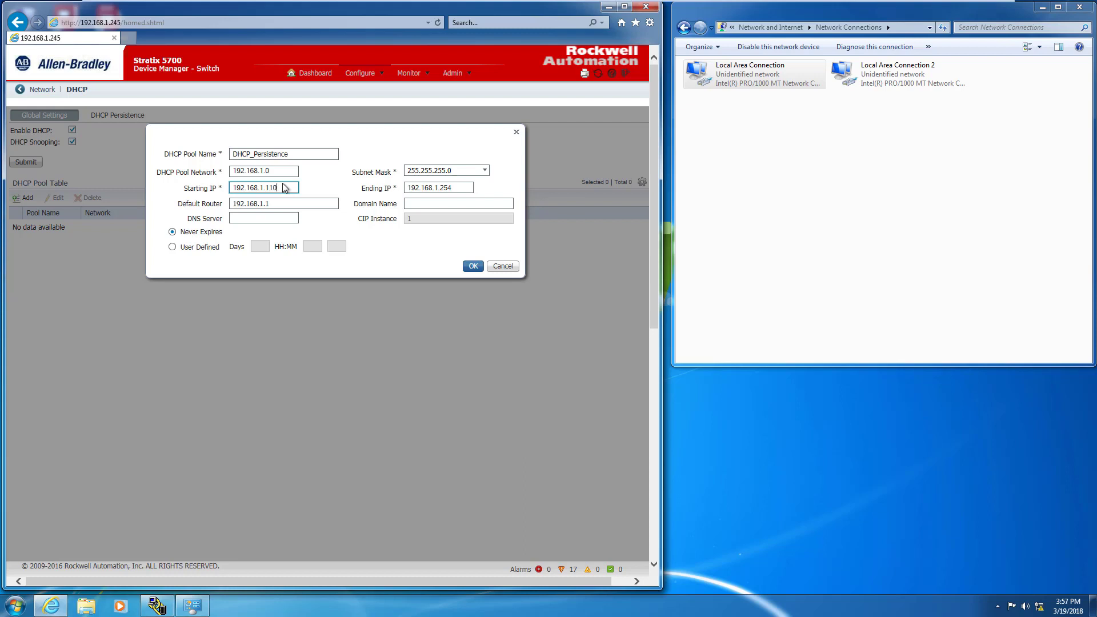
type("10")
double_click(447, 188)
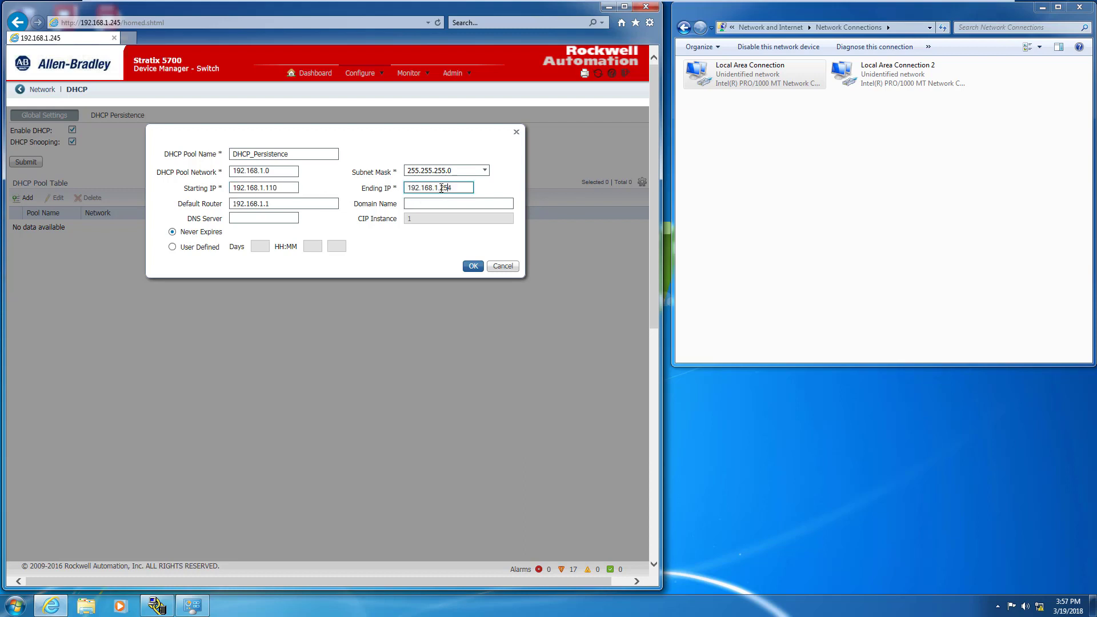
key("Left")
double_click(449, 188)
- Create the DHCP_Persistence pool, widen the Pool Name column, and switch to the DHCP Persistence tab
left_click(472, 265)
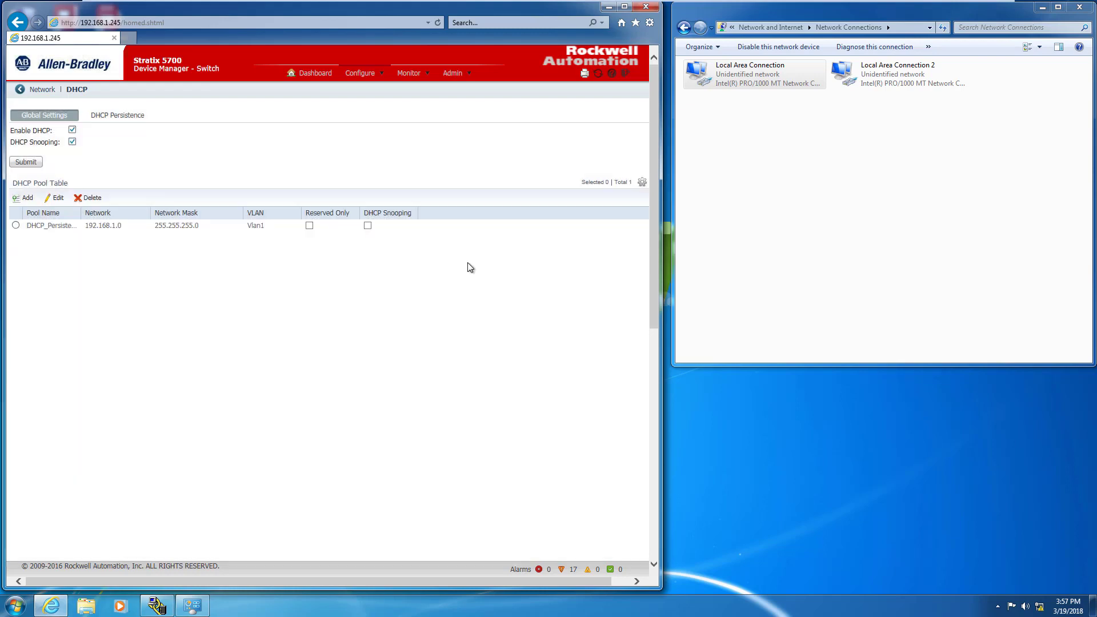
left_click_drag(81, 213, 106, 214)
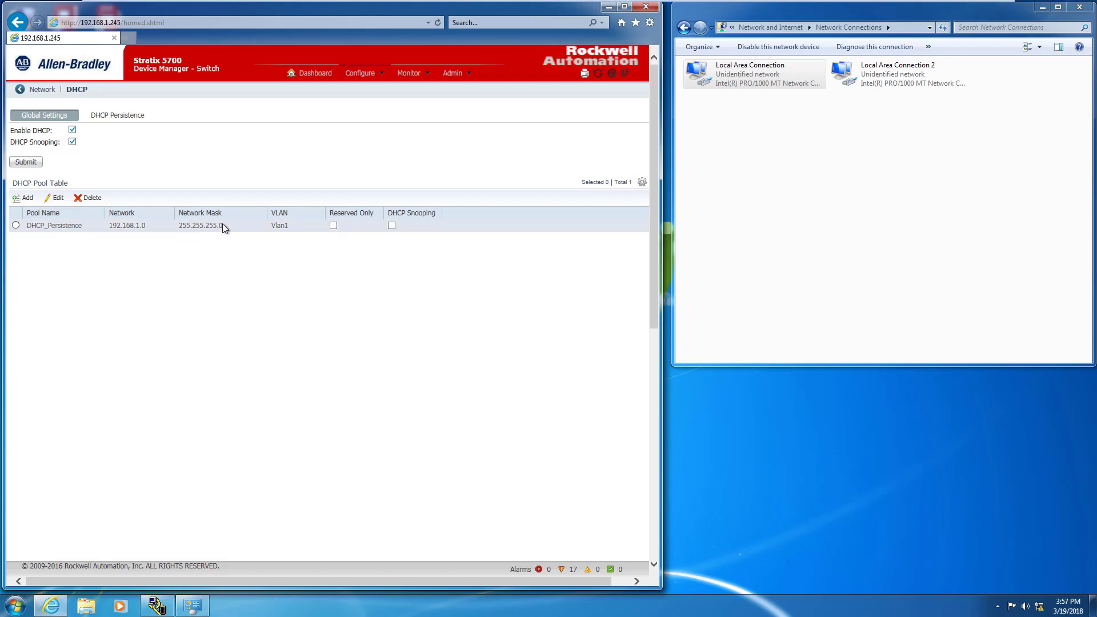
left_click(118, 116)
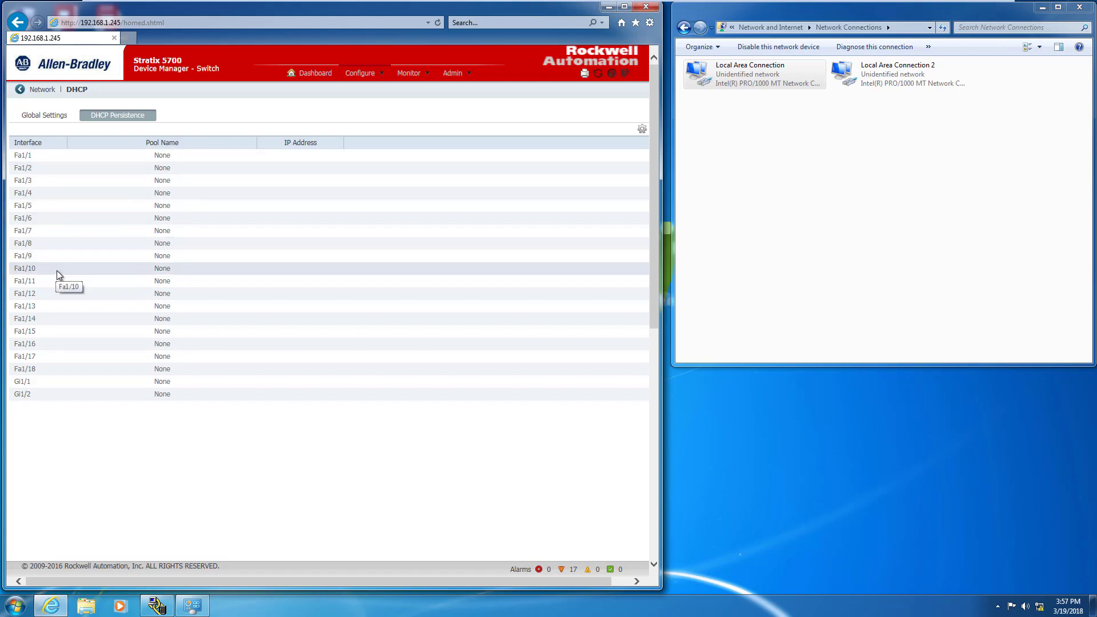
- Reserve 192.168.1.110 for port Fa1/10 from the DHCP_Persistence pool and save
left_click(198, 270)
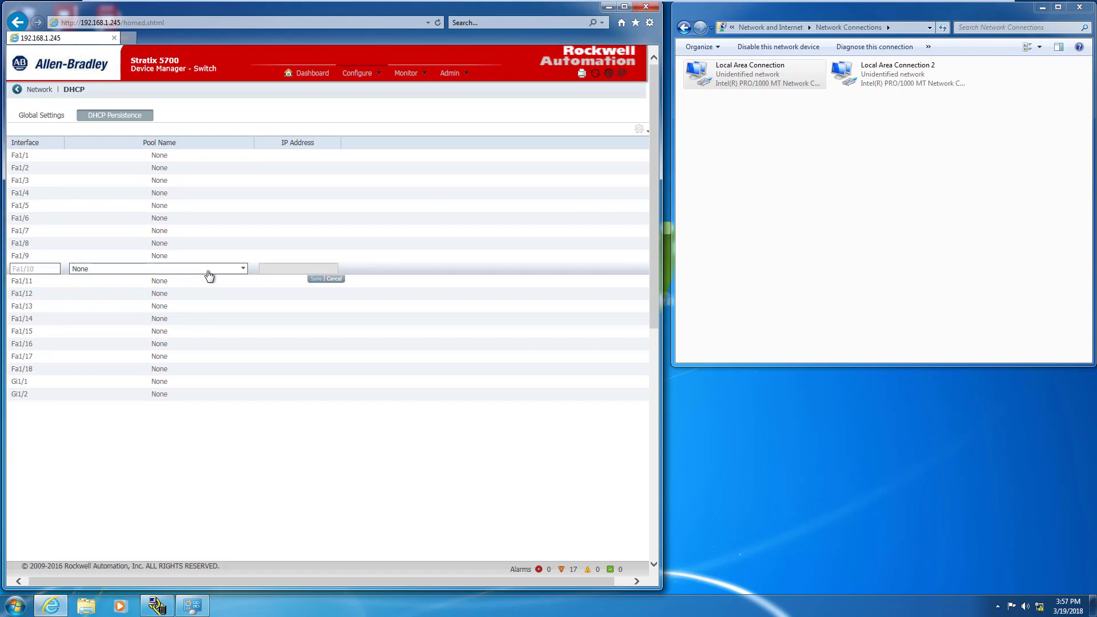
left_click(244, 268)
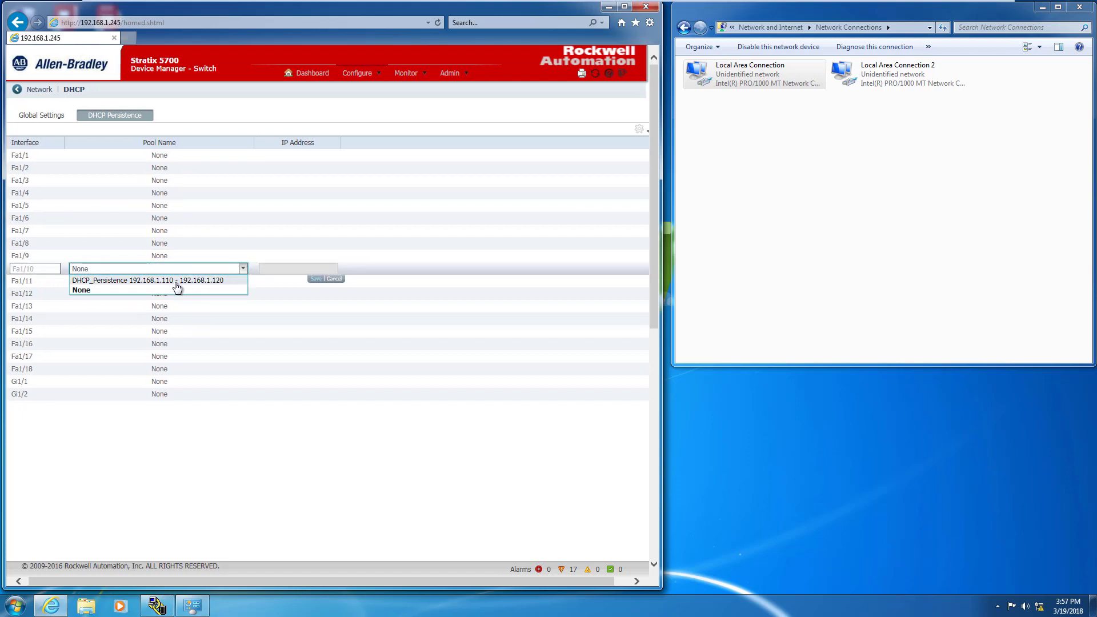
left_click(115, 281)
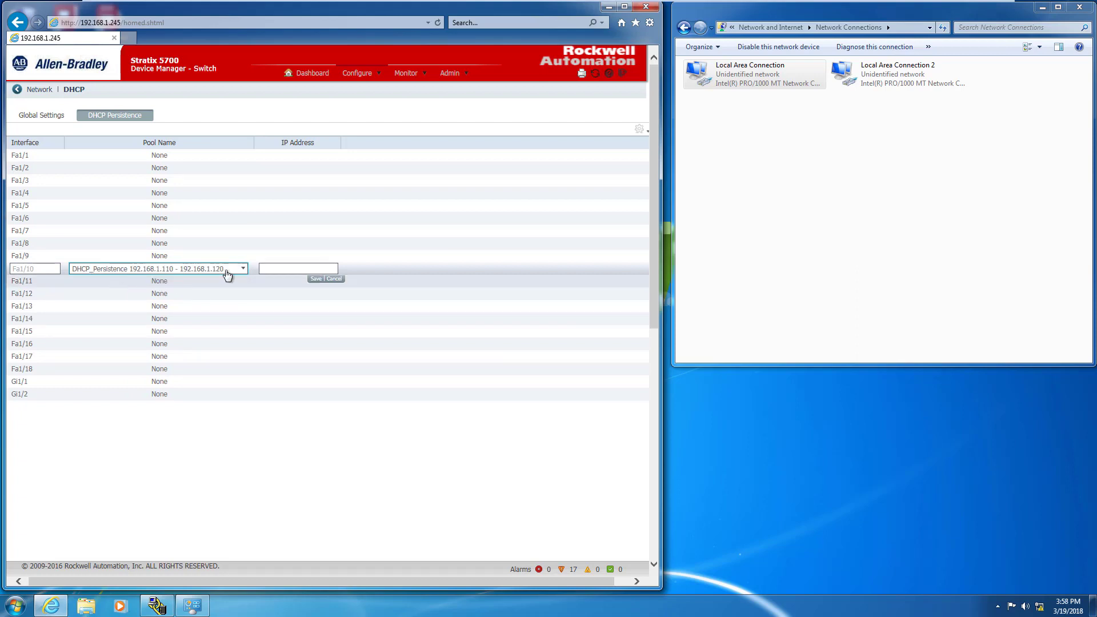
left_click(292, 268)
type("19")
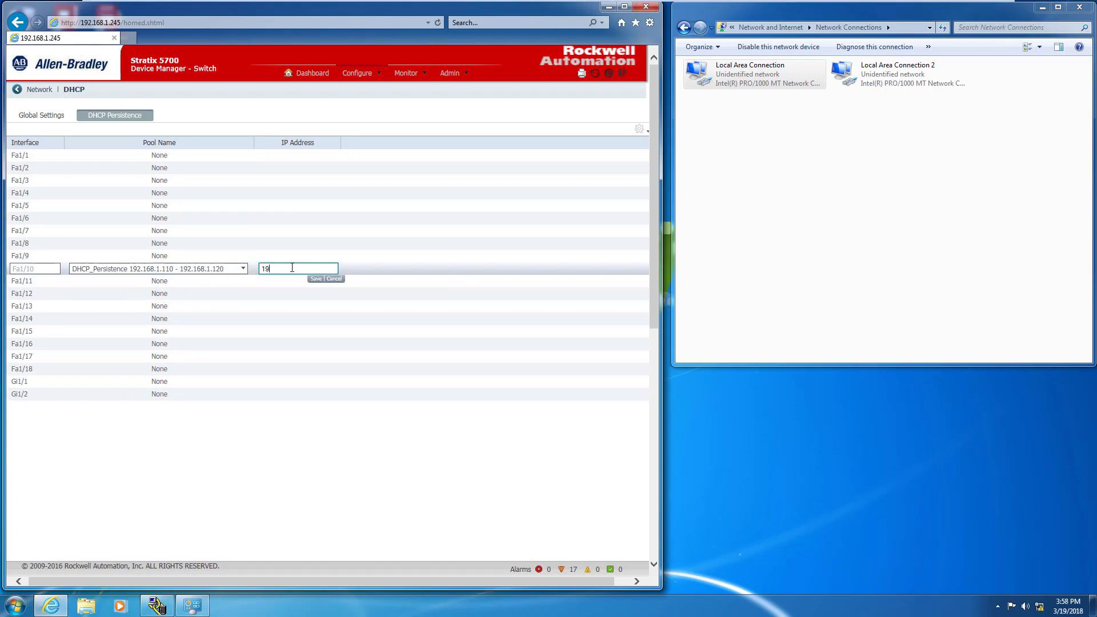
type("2.168.1.110")
left_click(316, 279)
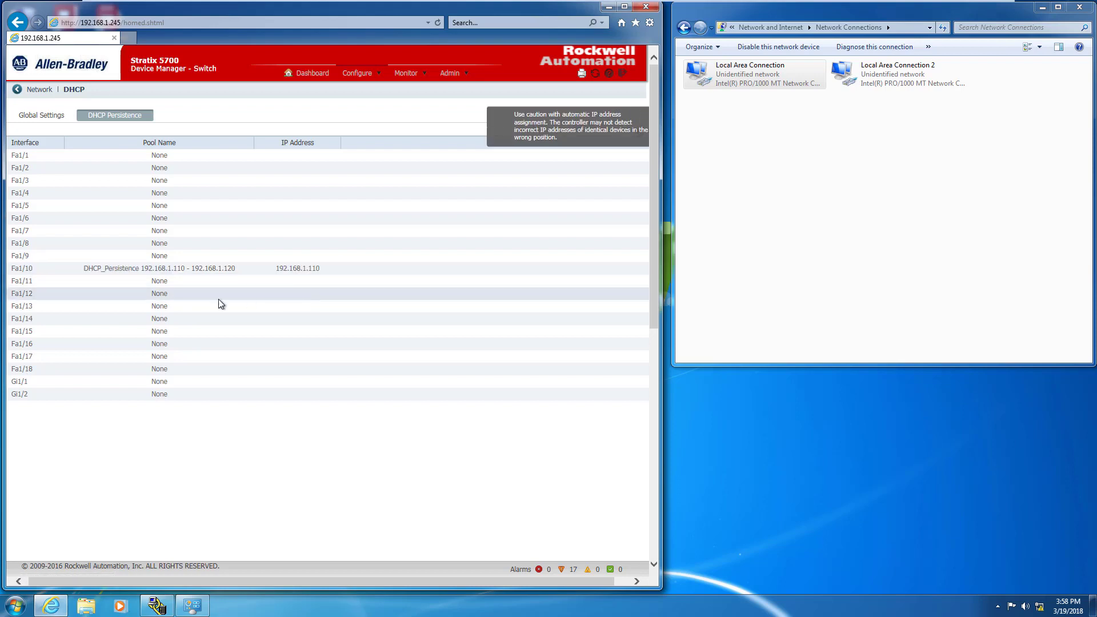
- Assign the DHCP_Persistence pool to port Fa1/11 and enter its address 192.168.1.111
left_click(206, 283)
left_click(242, 281)
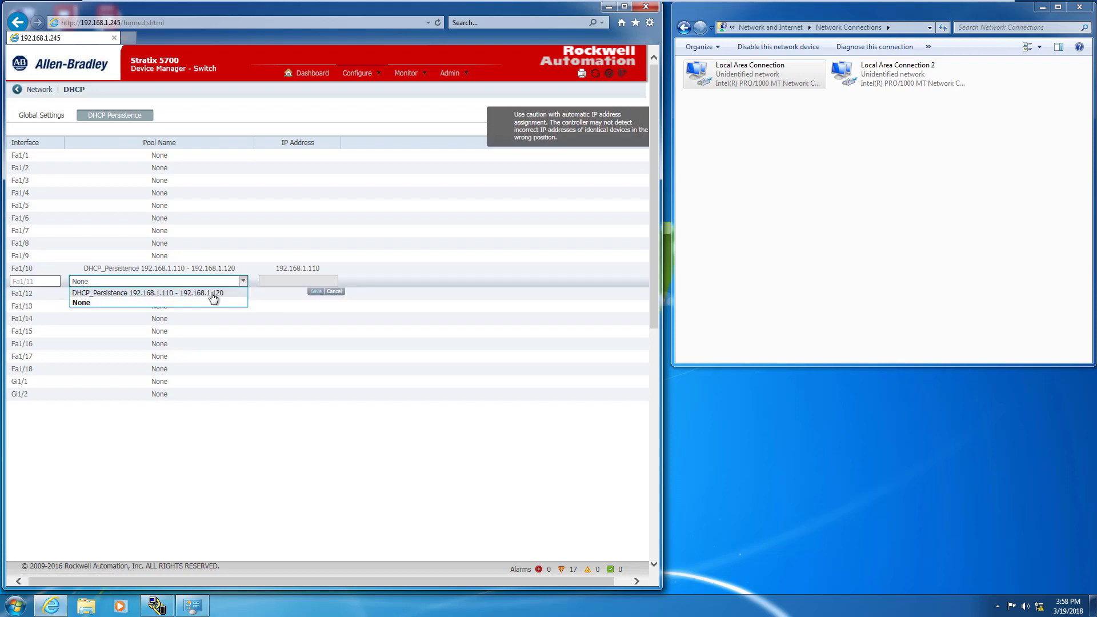
left_click(212, 294)
left_click(334, 292)
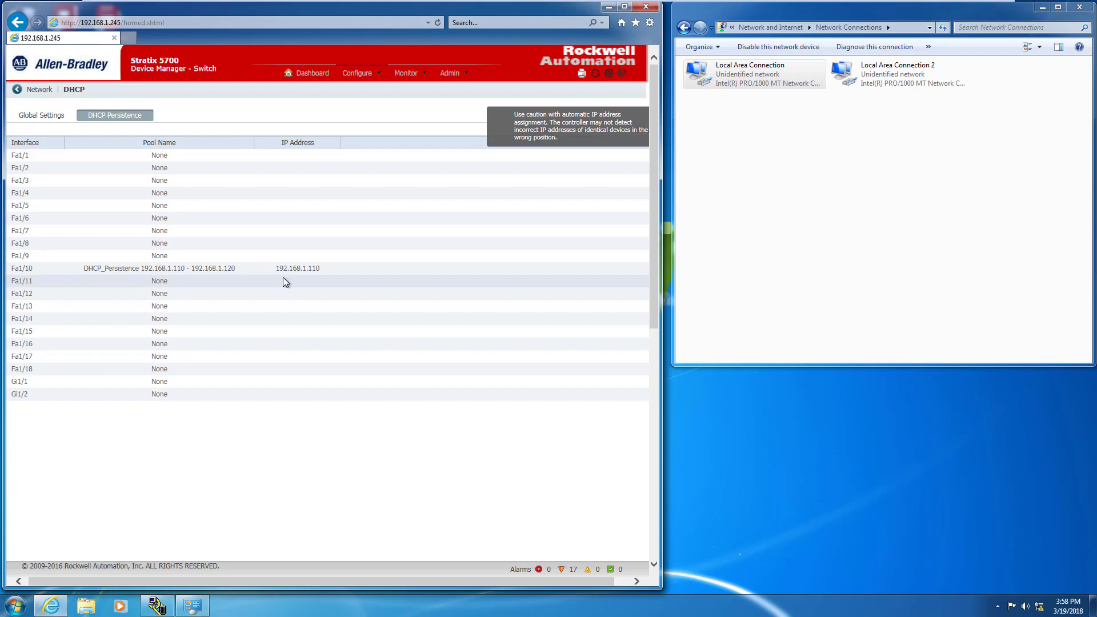
left_click(234, 286)
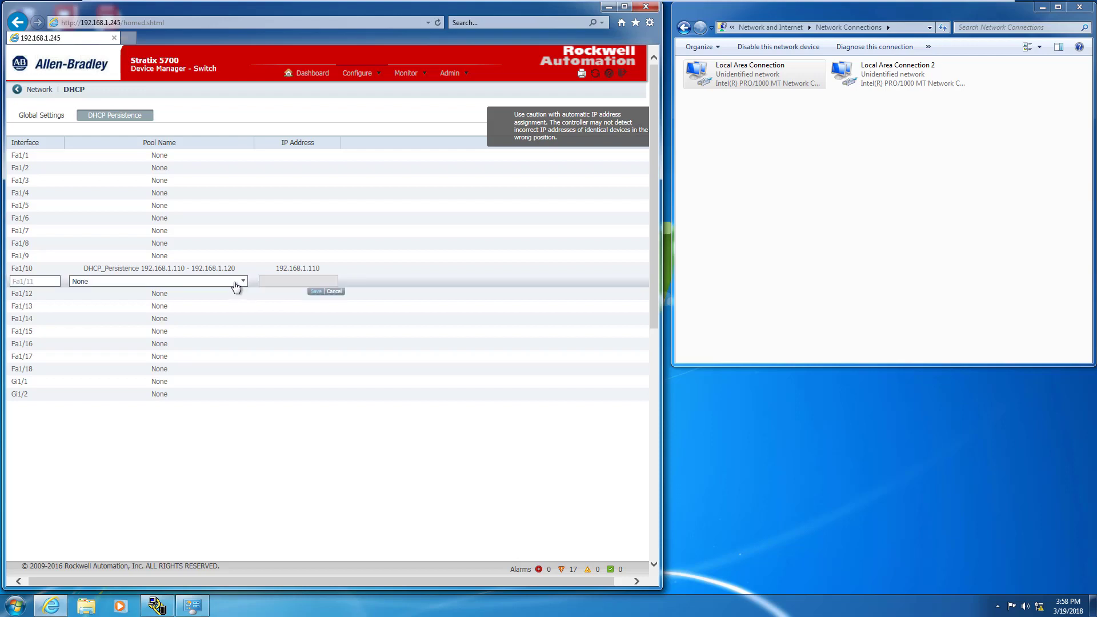
left_click(236, 283)
left_click(228, 291)
left_click(289, 281)
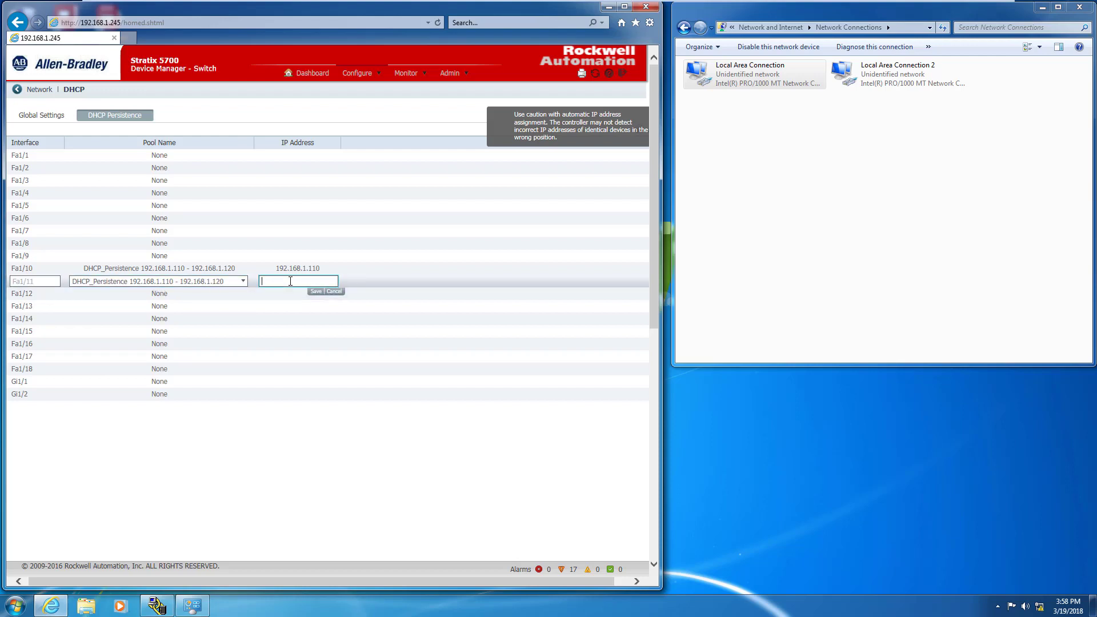
type("192.168.1.111")
- Save Fa1/11's reservation, then reserve 192.168.1.112 for port Fa1/12 from DHCP_Persistence
left_click(317, 292)
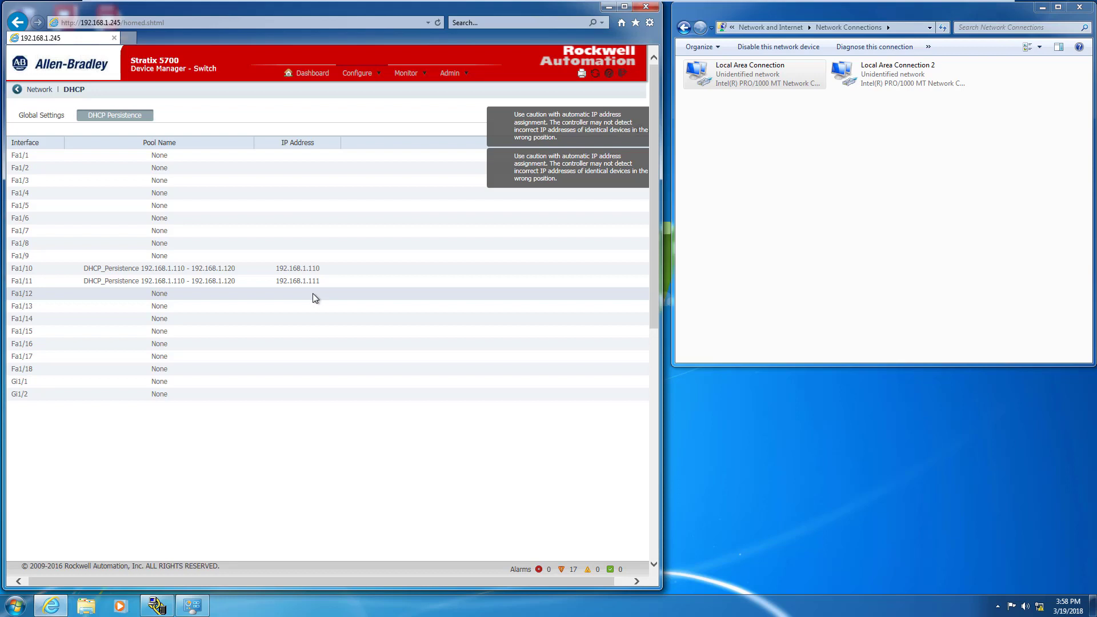
left_click(188, 293)
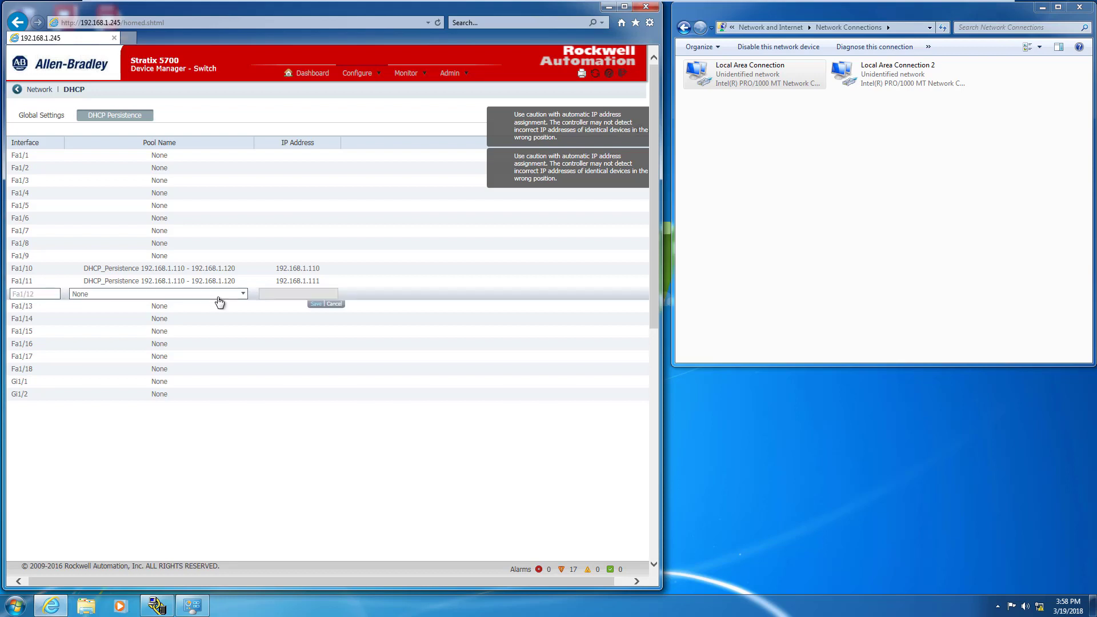
left_click(242, 293)
left_click(219, 306)
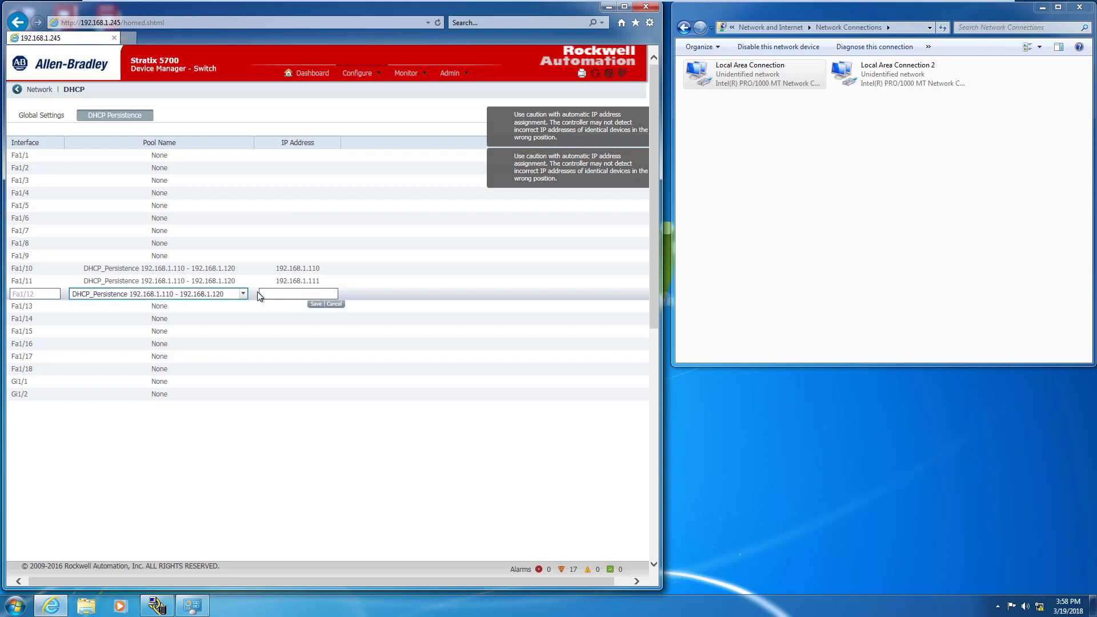
left_click(277, 293)
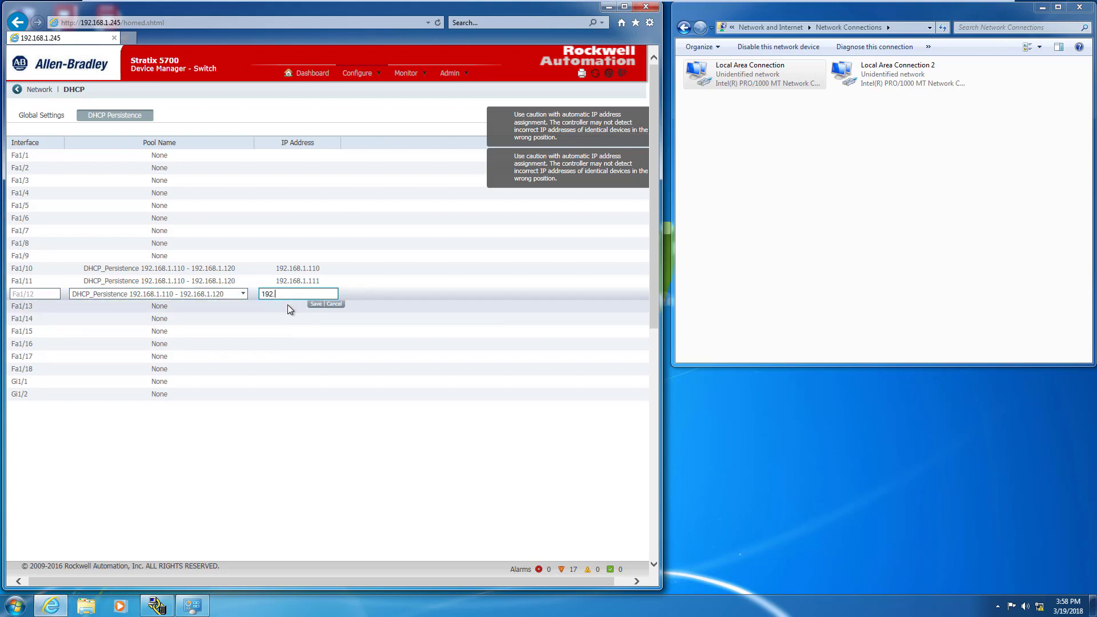
type("192.168.1.112")
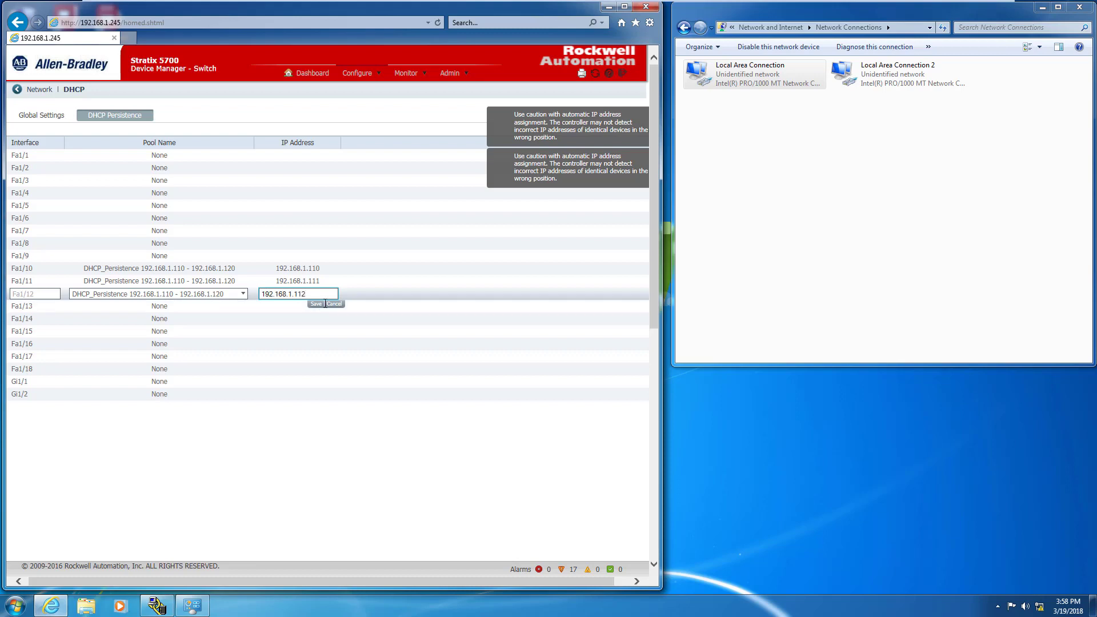
left_click(314, 304)
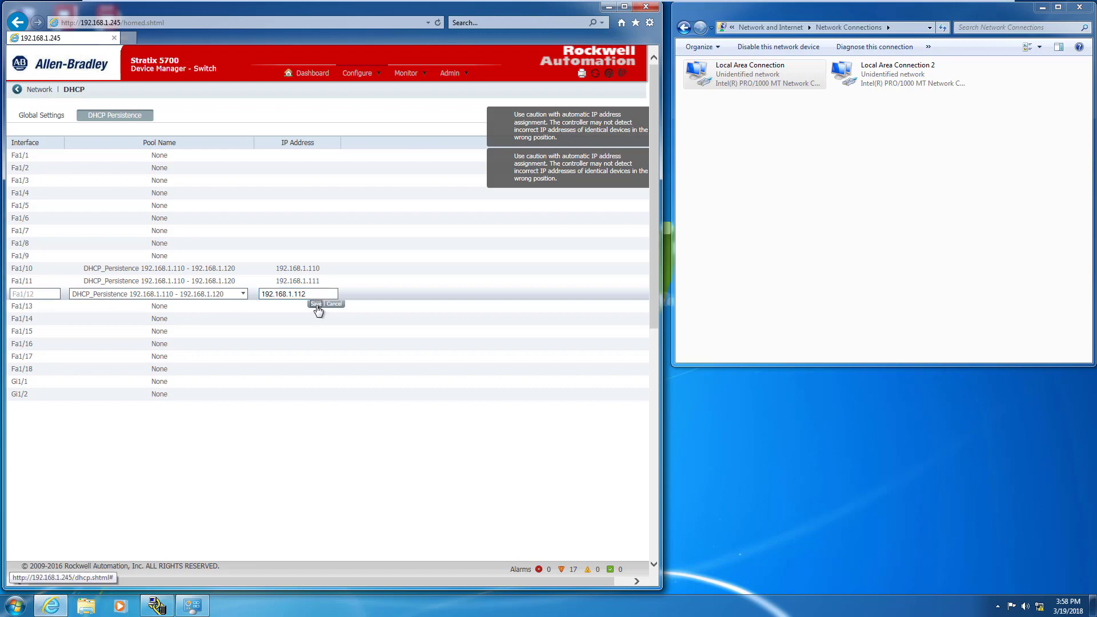
- Assign DHCP_Persistence to port Fa1/13 with address 192.168.1.113 and save
left_click(200, 306)
left_click(236, 307)
left_click(227, 319)
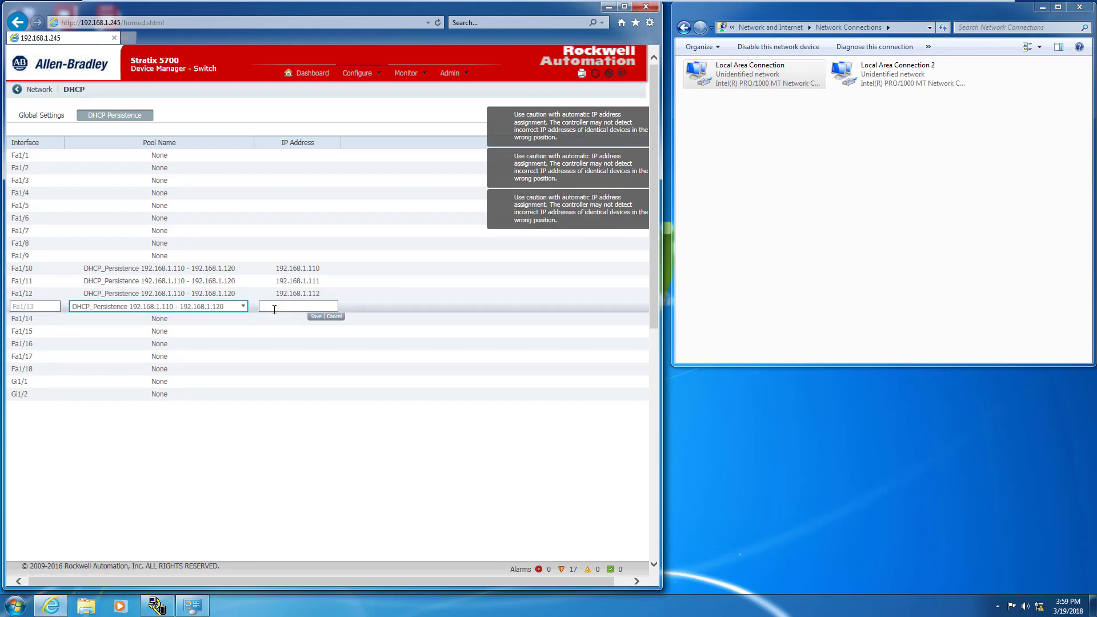
left_click(333, 317)
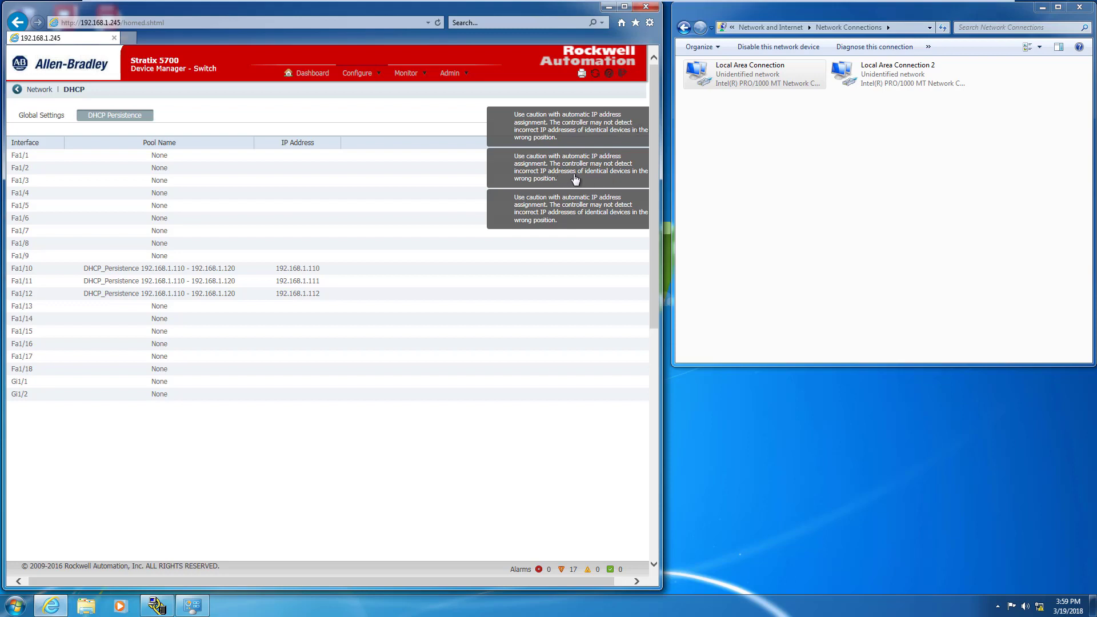
left_click(199, 308)
left_click(222, 312)
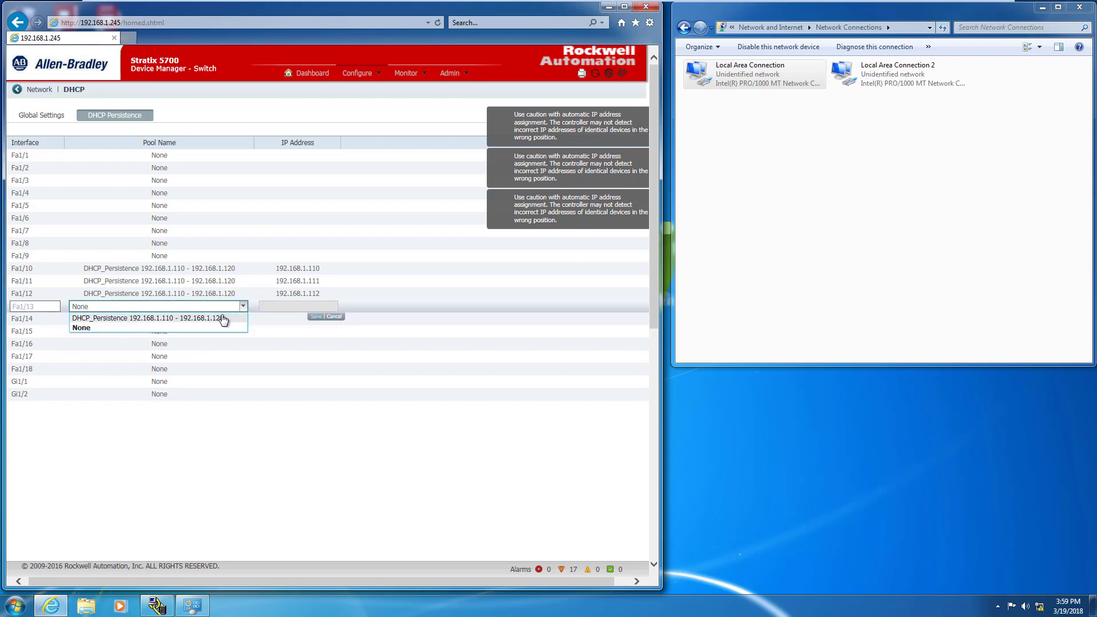
left_click(223, 320)
left_click(279, 309)
type("192")
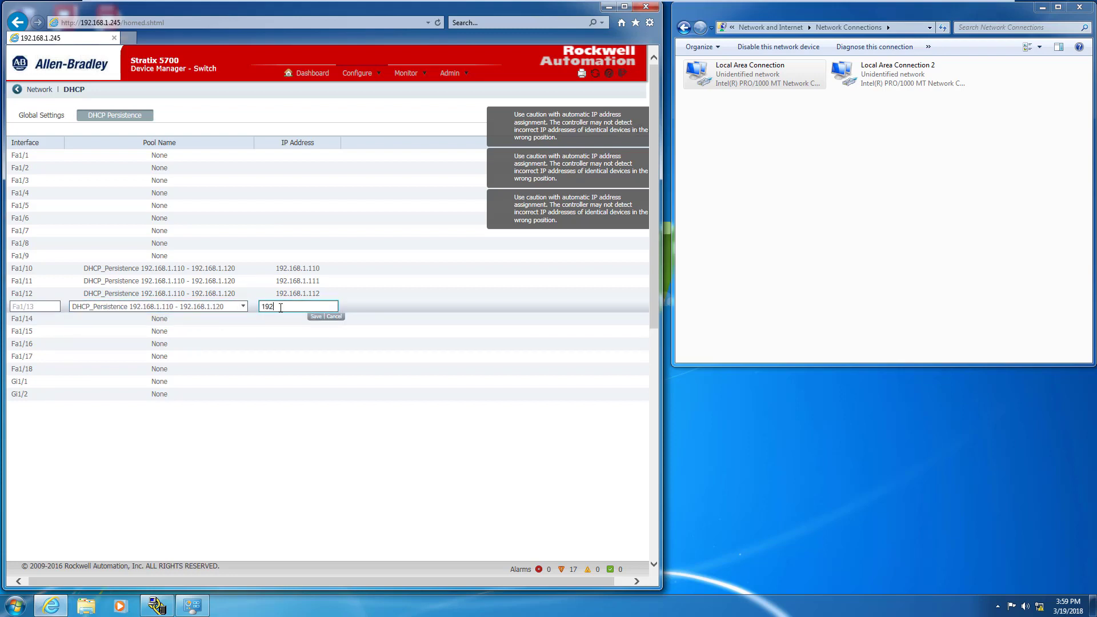
type(".168.1.113")
left_click(314, 316)
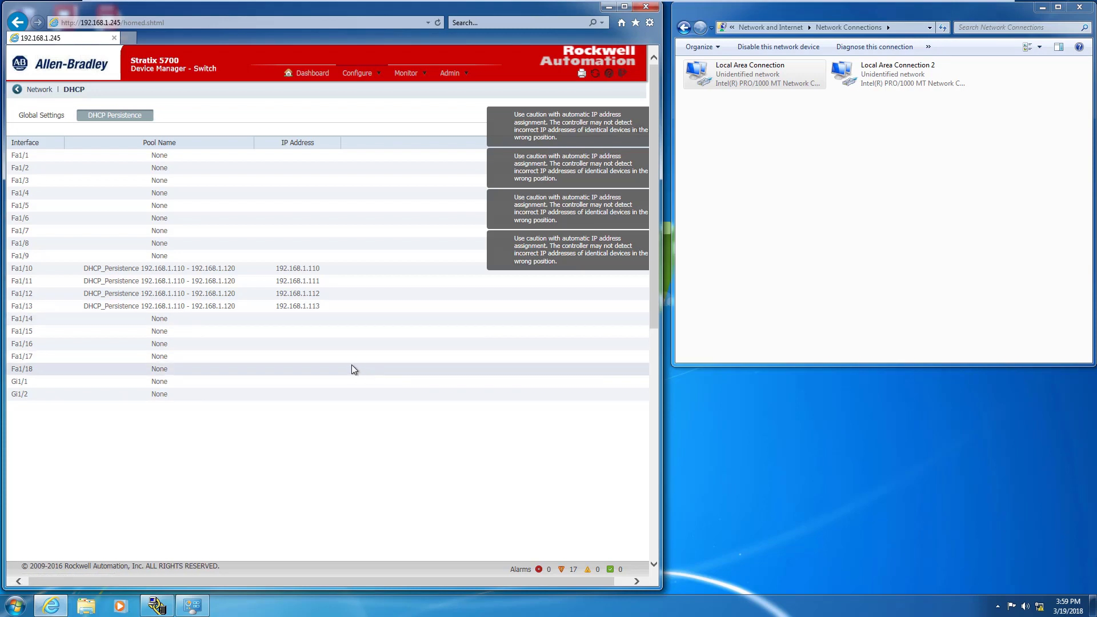
left_click(216, 318)
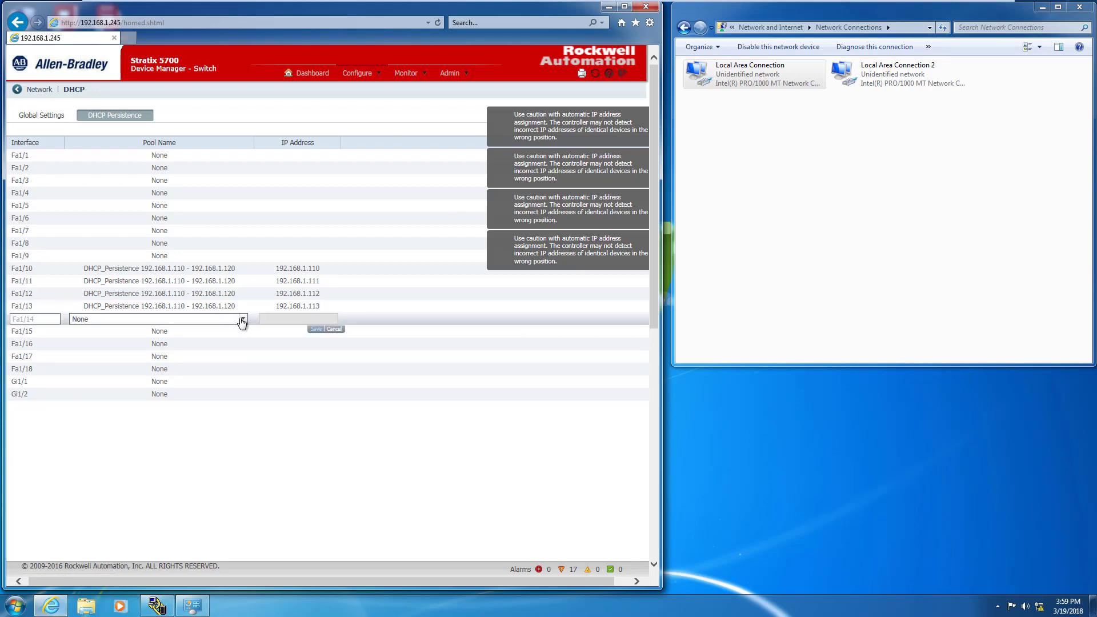
key("Escape")
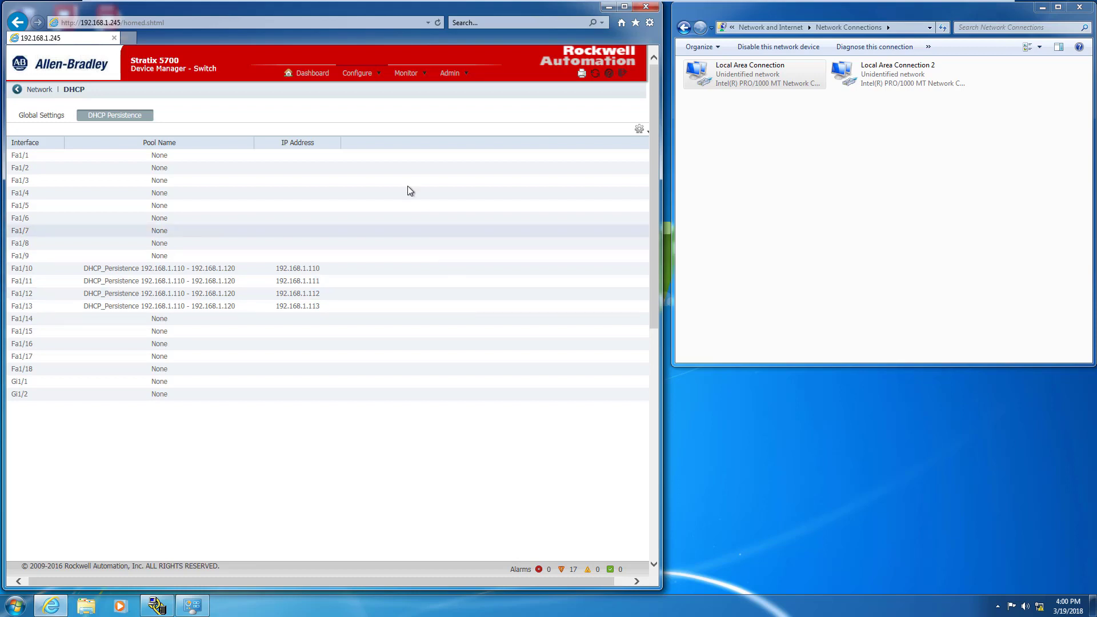
- Check the global DHCP pool settings, return to the NAT_Switch dashboard, and briefly view RSLinx Classic
left_click(63, 115)
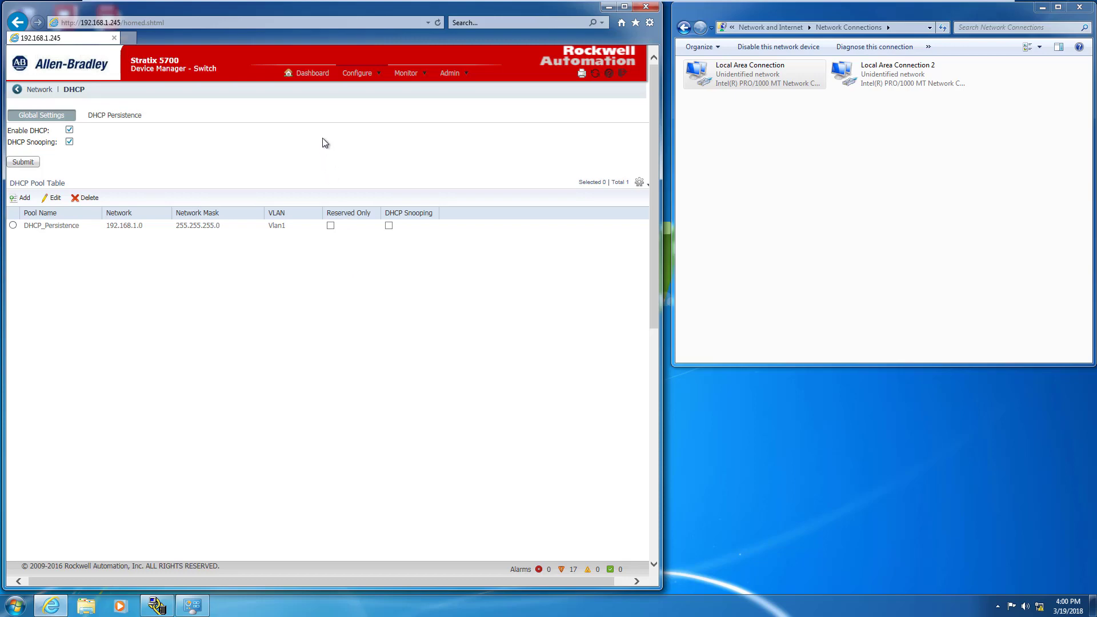
left_click(313, 76)
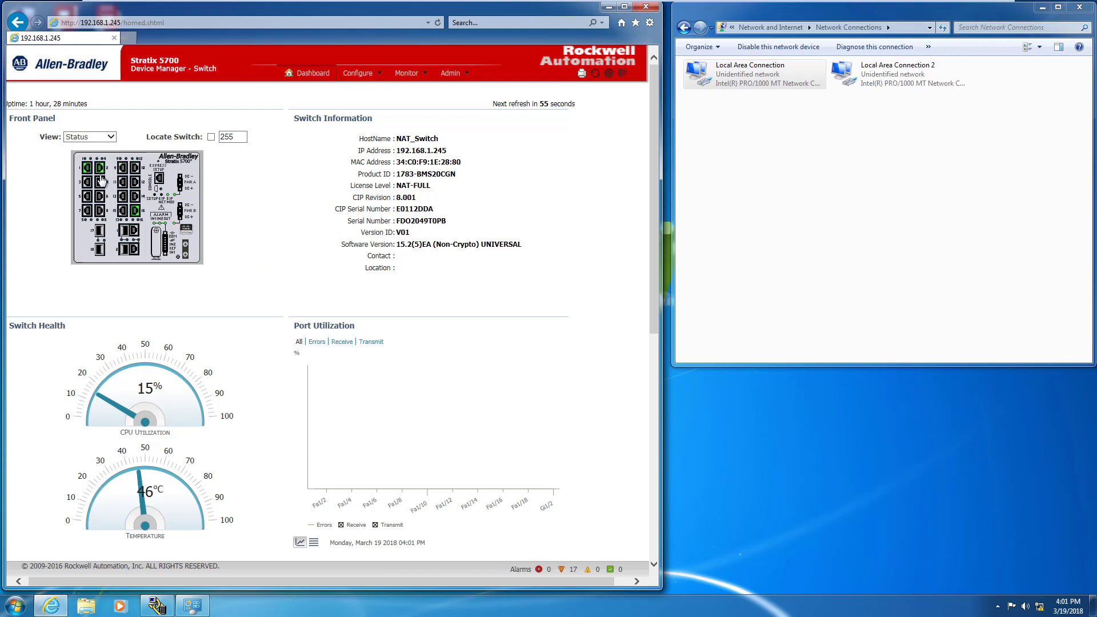
mouse_move(101, 178)
left_click(157, 606)
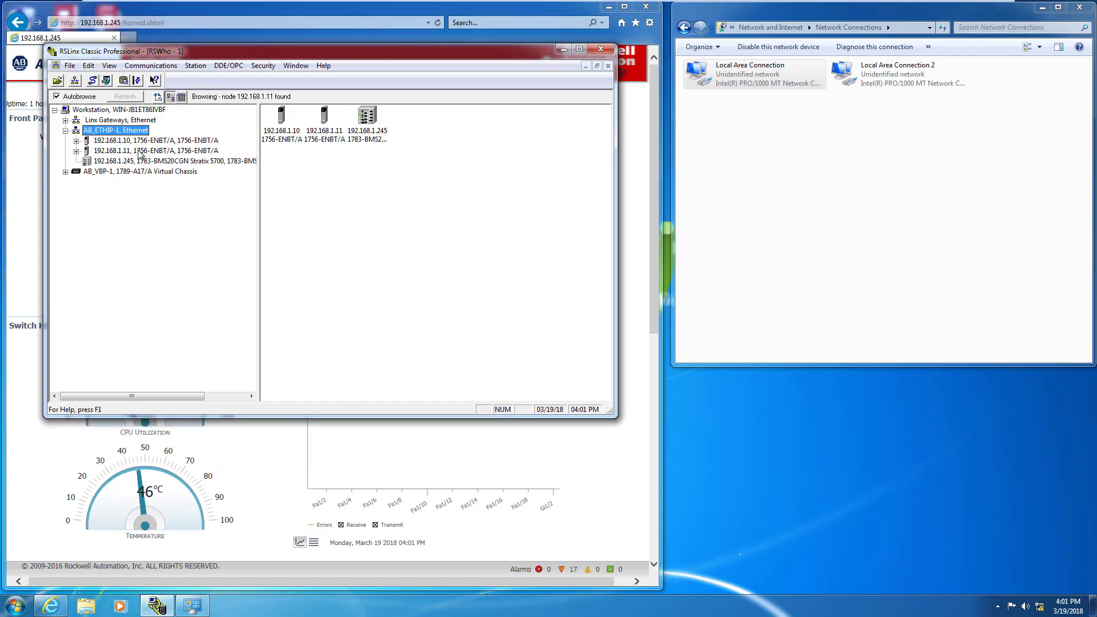
left_click(564, 50)
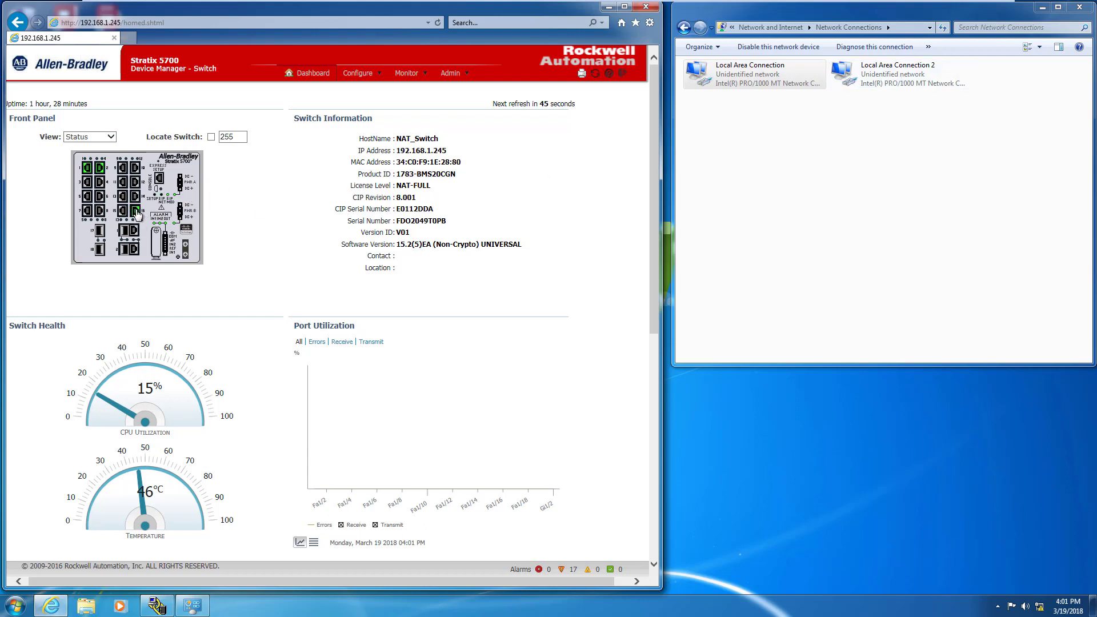
mouse_move(137, 214)
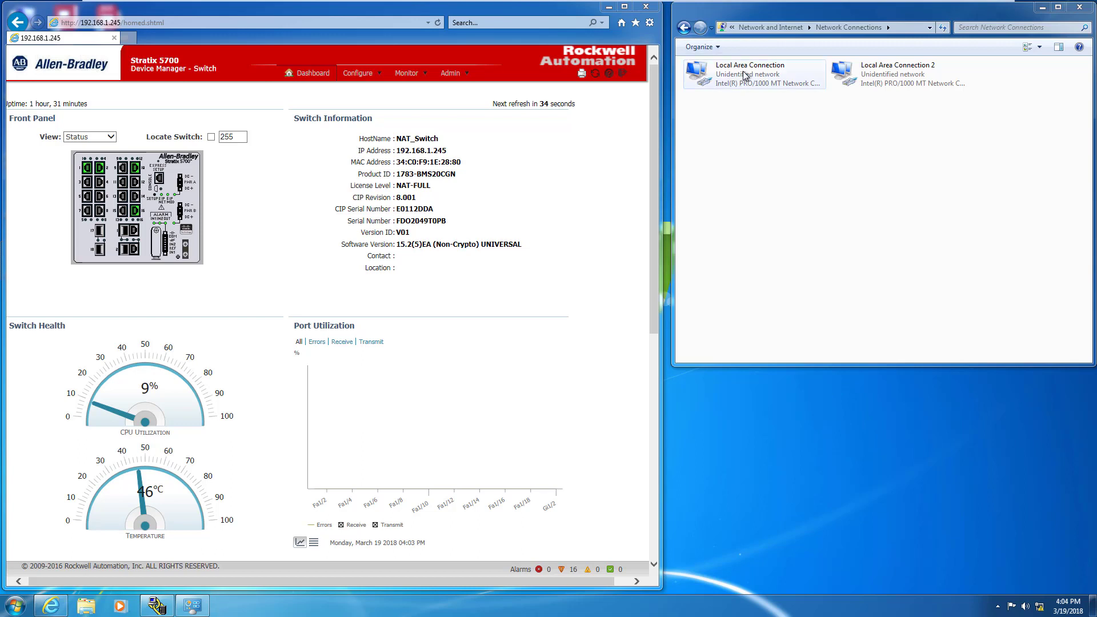
double_click(742, 70)
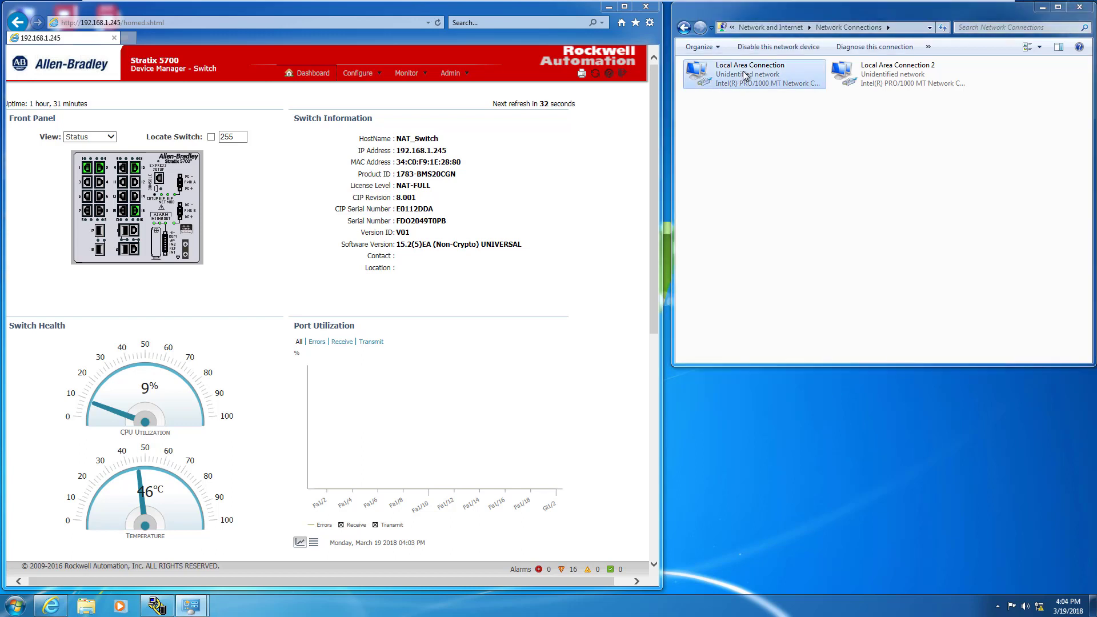
left_click(492, 296)
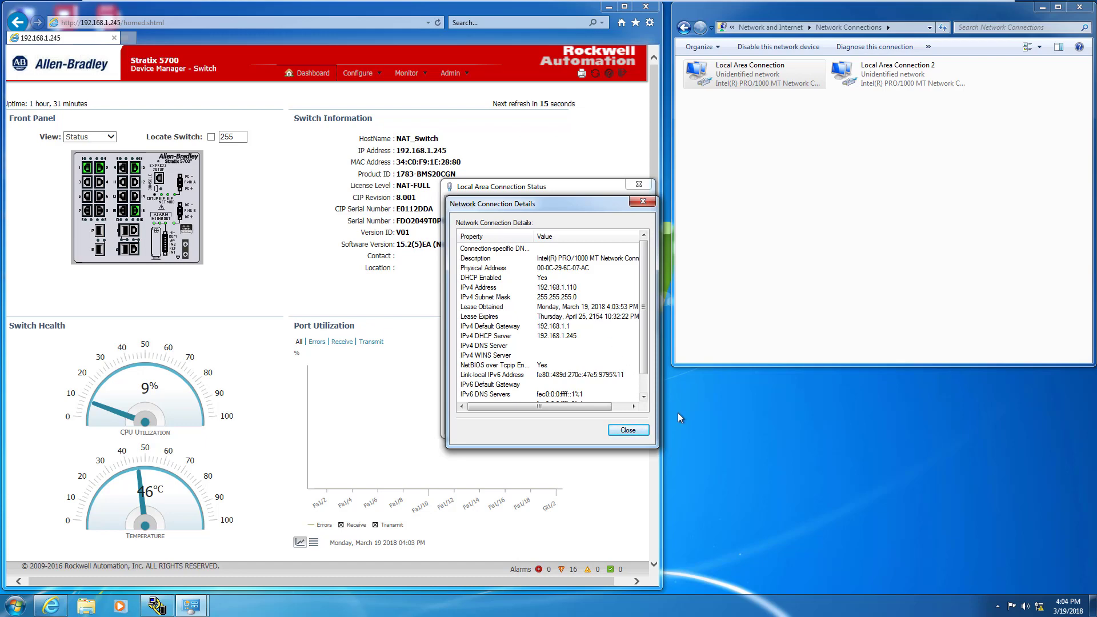
left_click(627, 431)
left_click(629, 424)
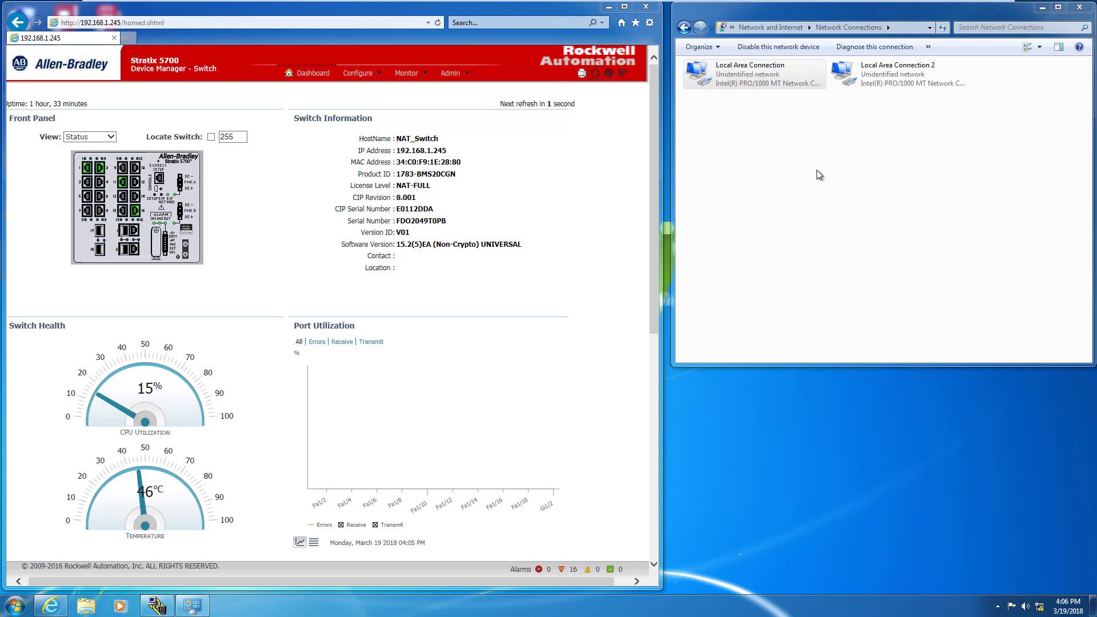
double_click(748, 75)
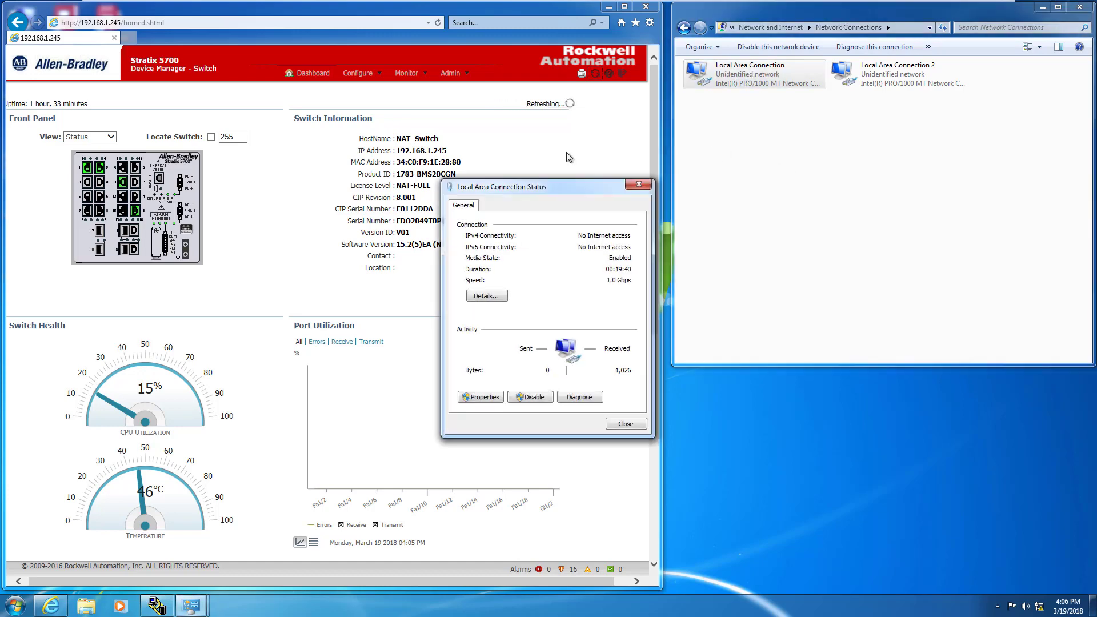
left_click(493, 293)
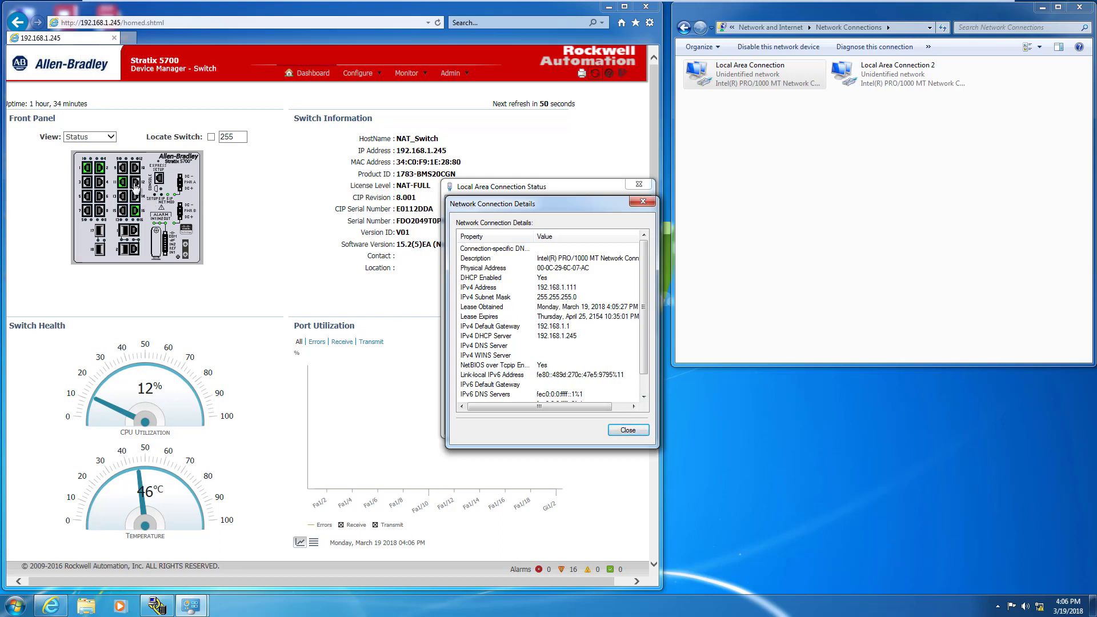
mouse_move(135, 188)
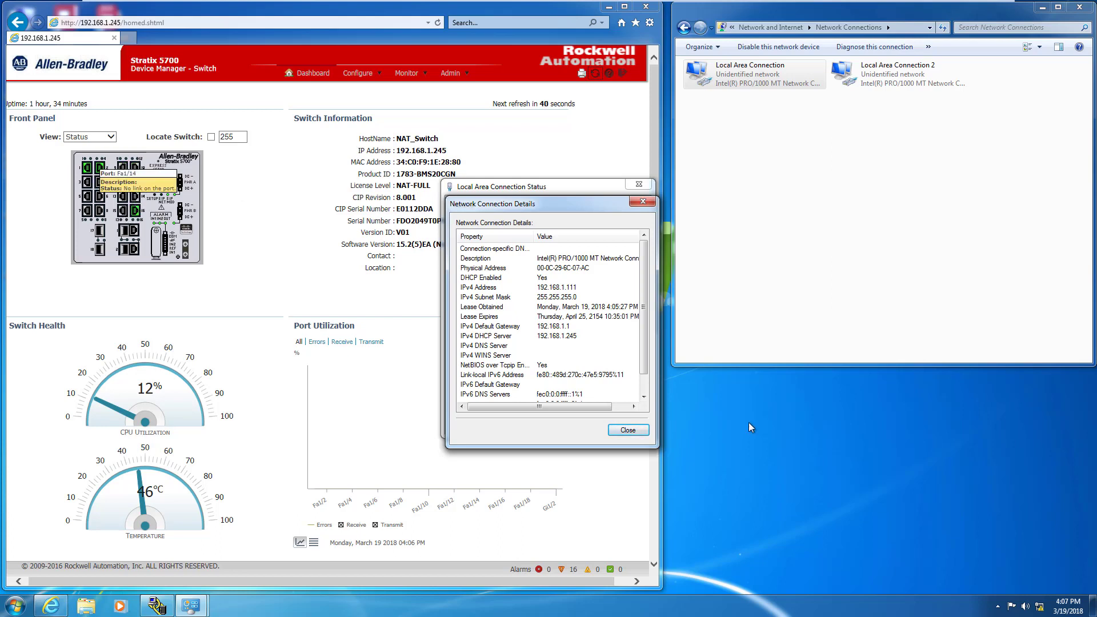
left_click(635, 430)
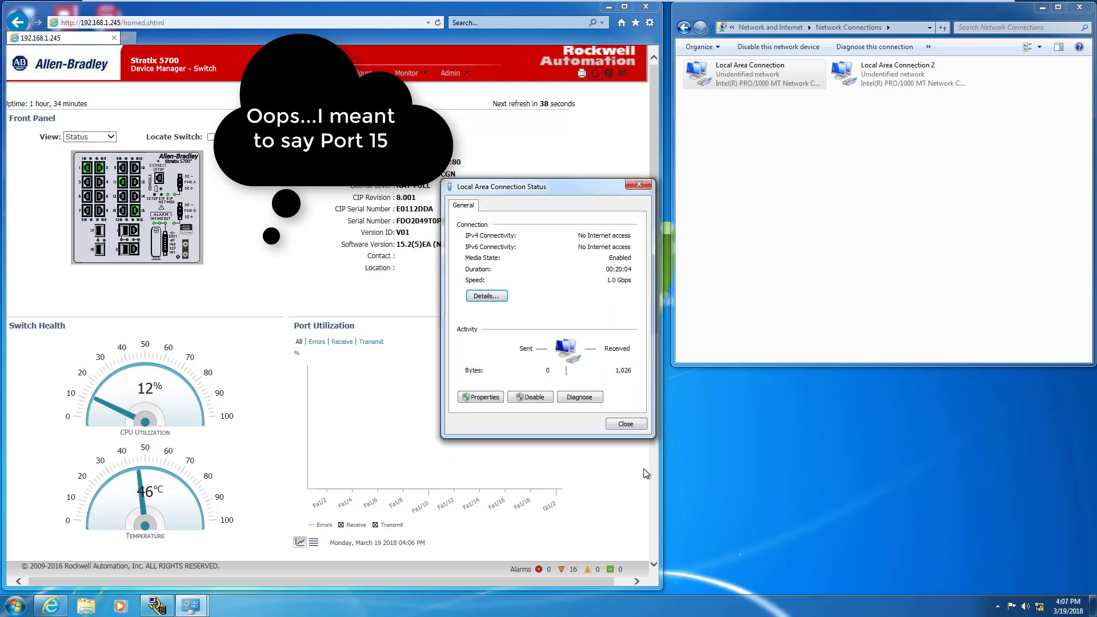
left_click(630, 420)
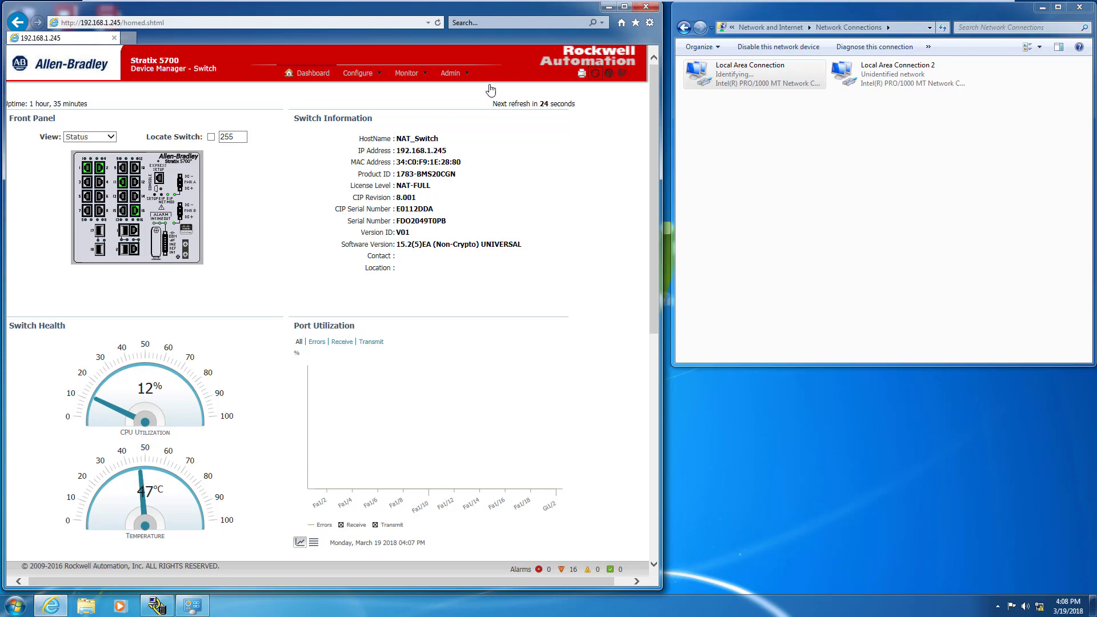
- Open the DHCP Persistence page under Configure > DHCP
left_click(369, 80)
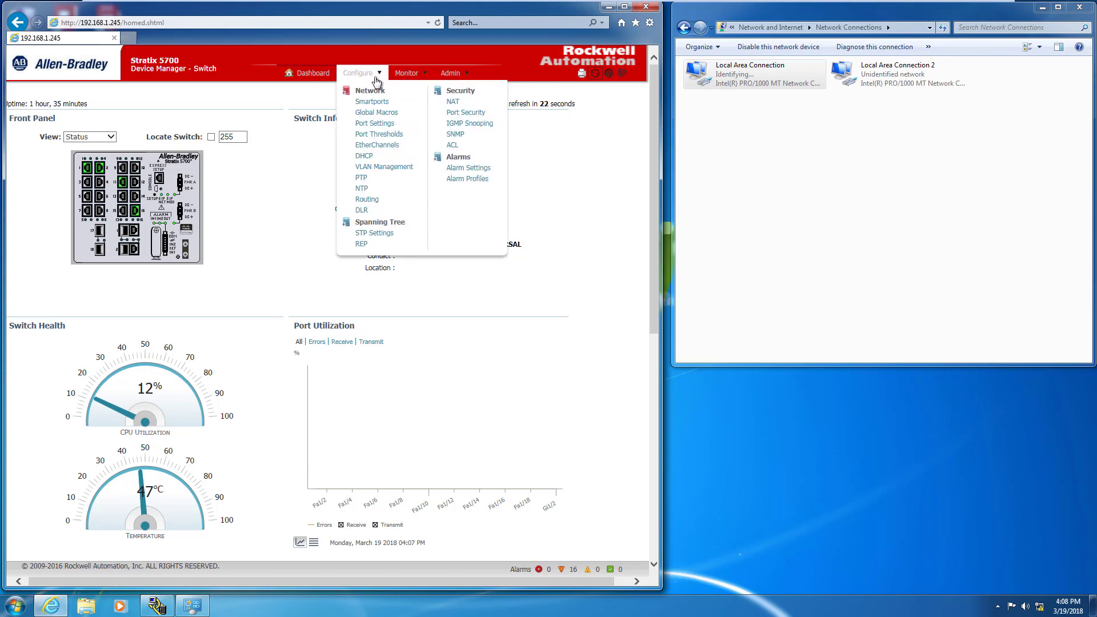
left_click(363, 152)
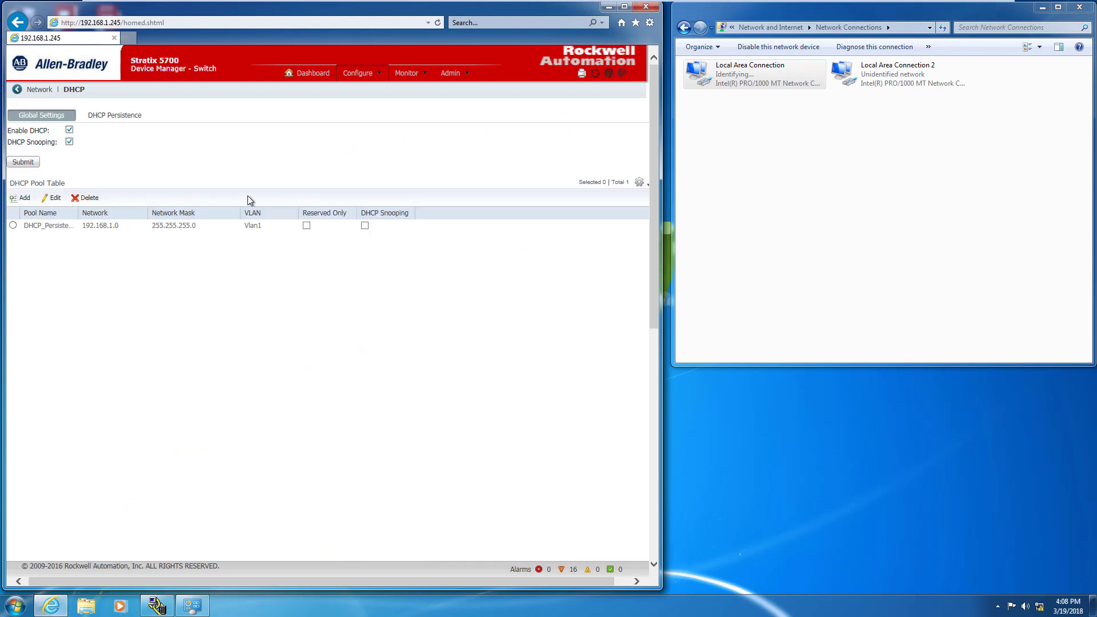
left_click(114, 116)
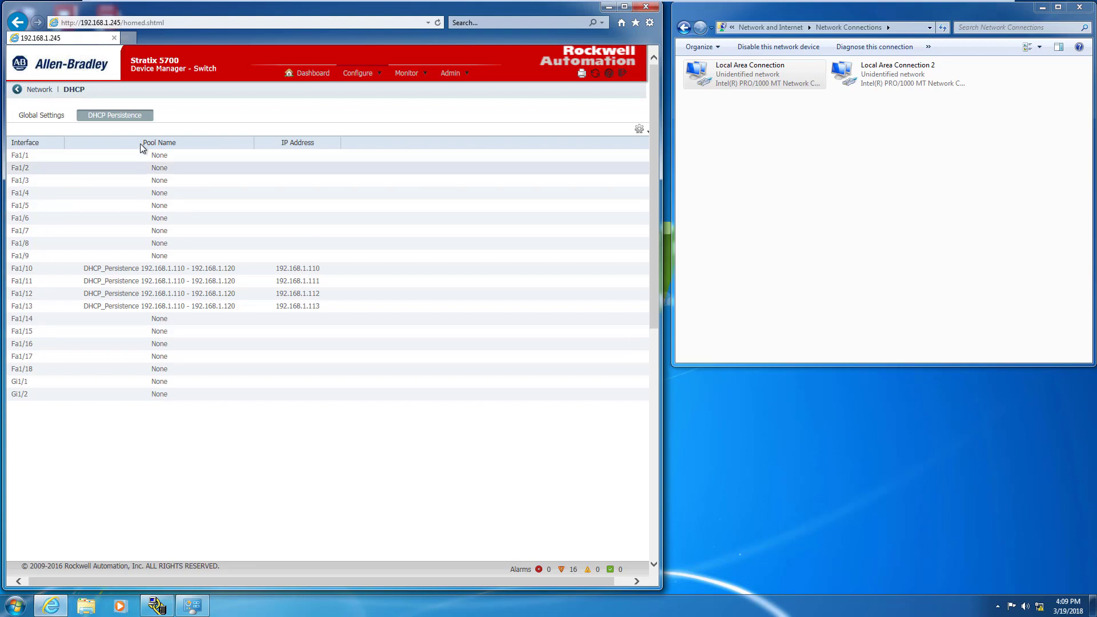
- Review the global pool table with a widened Pool Name column, then return to DHCP Persistence
left_click(51, 116)
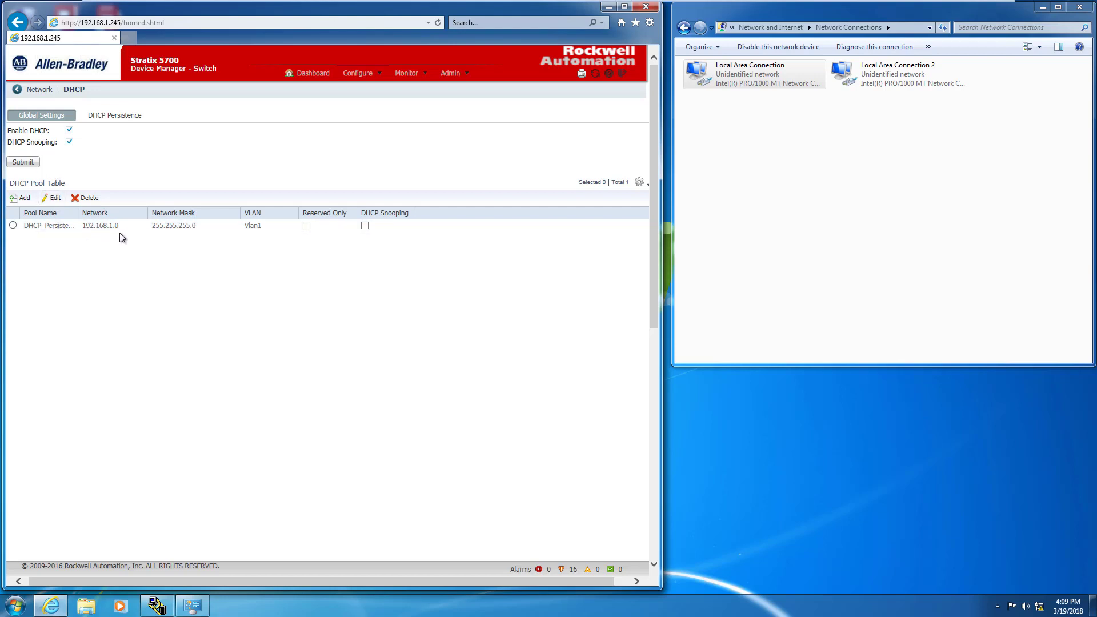
left_click_drag(76, 214, 130, 213)
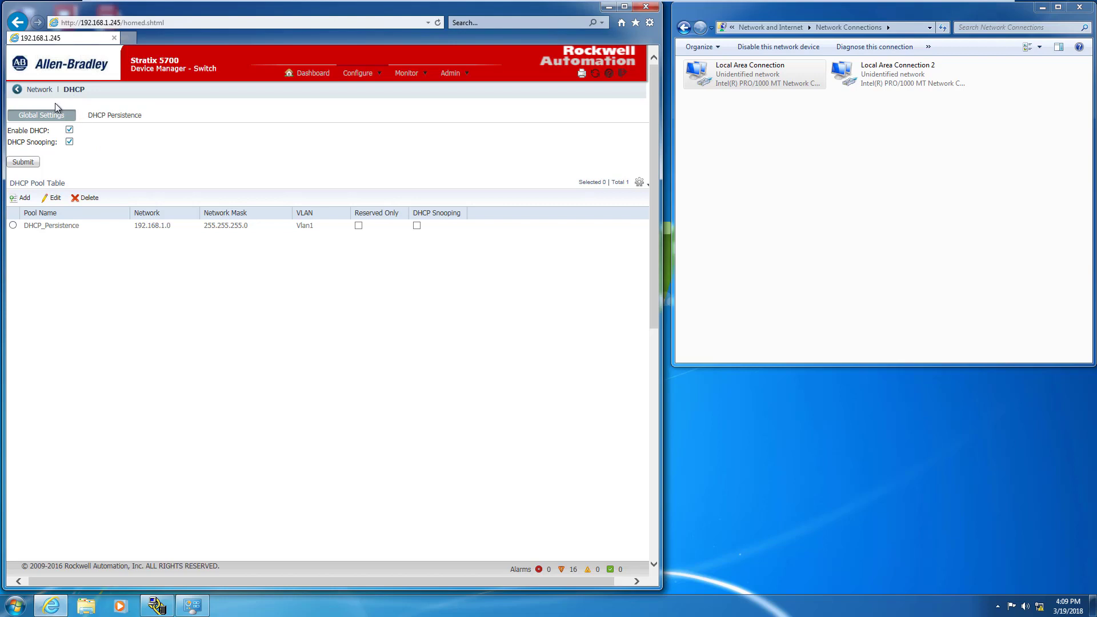
left_click(104, 117)
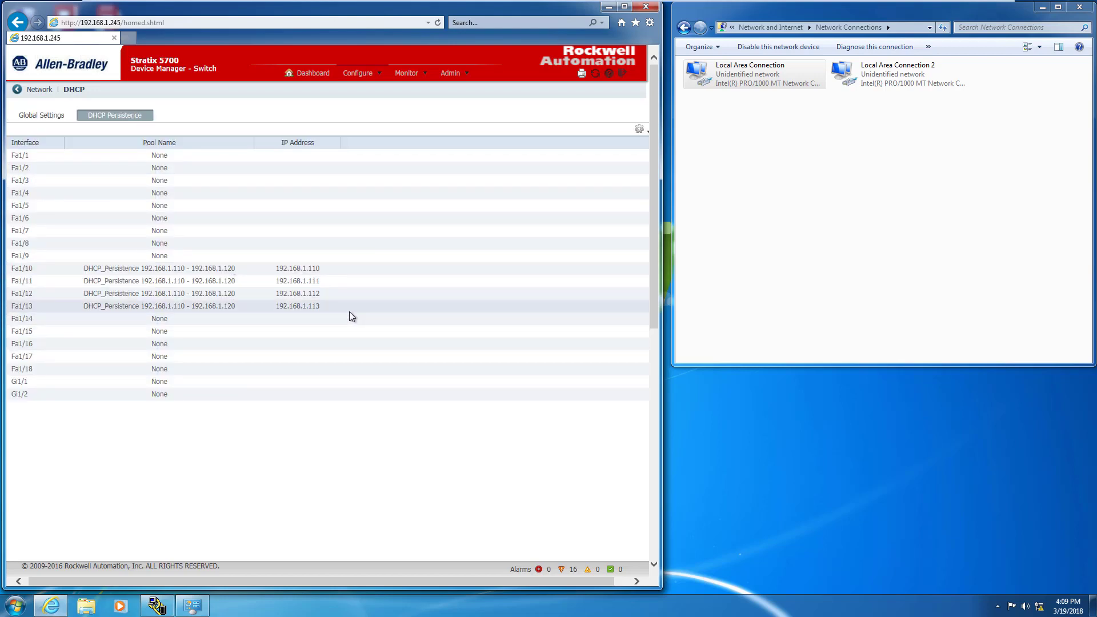
- Confirm the Local Area Connection details show 192.168.1.114, then return to the switch dashboard
double_click(757, 78)
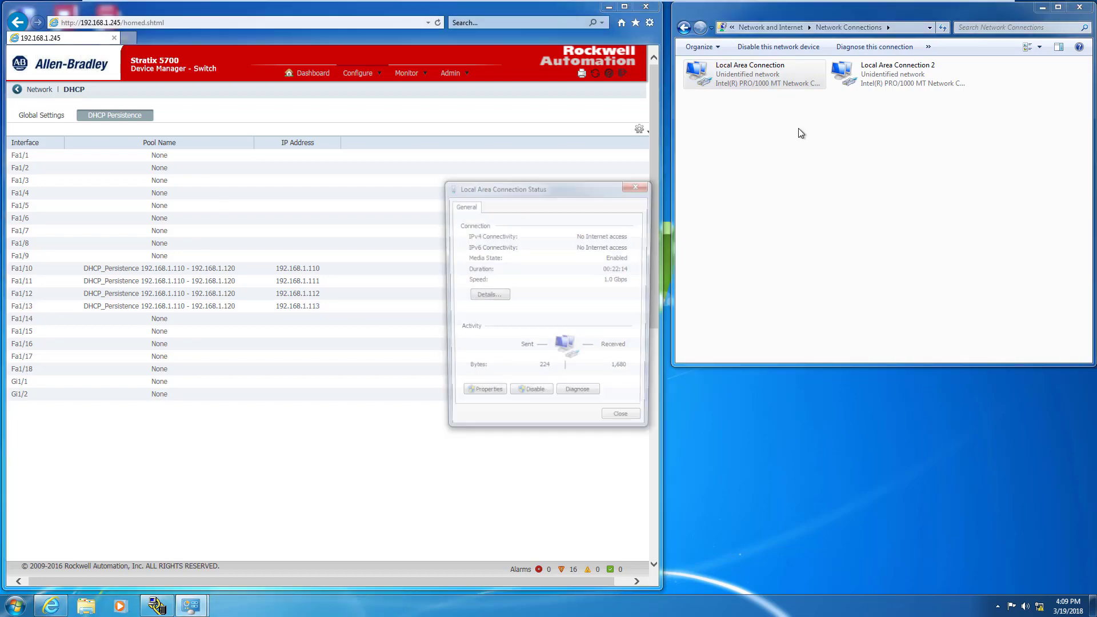
left_click(486, 295)
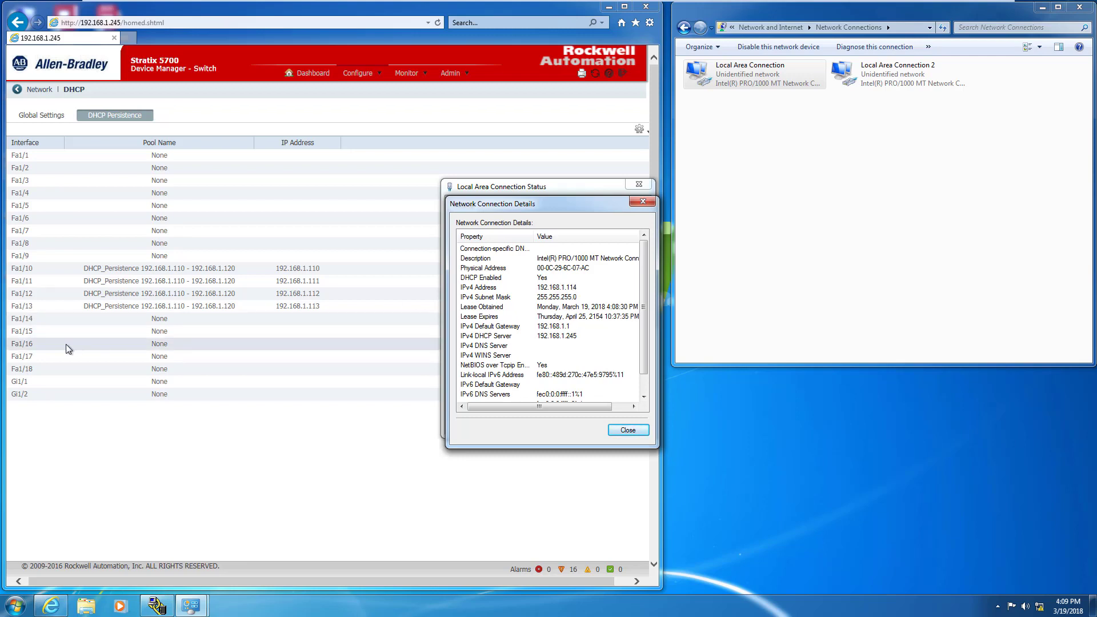
left_click(628, 430)
left_click(625, 425)
left_click(307, 73)
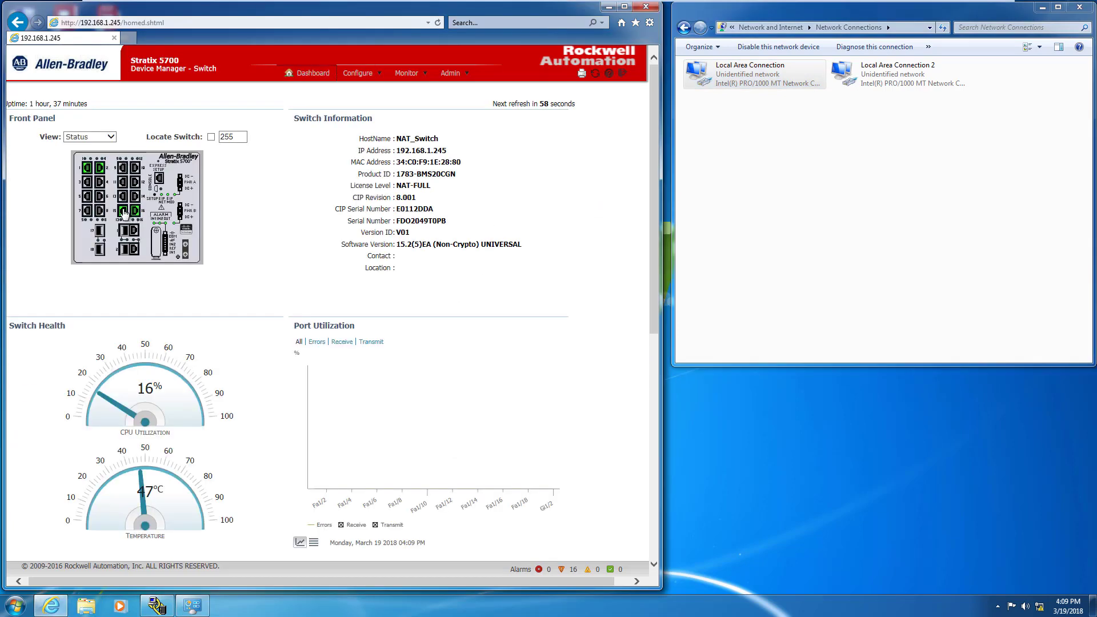
mouse_move(124, 213)
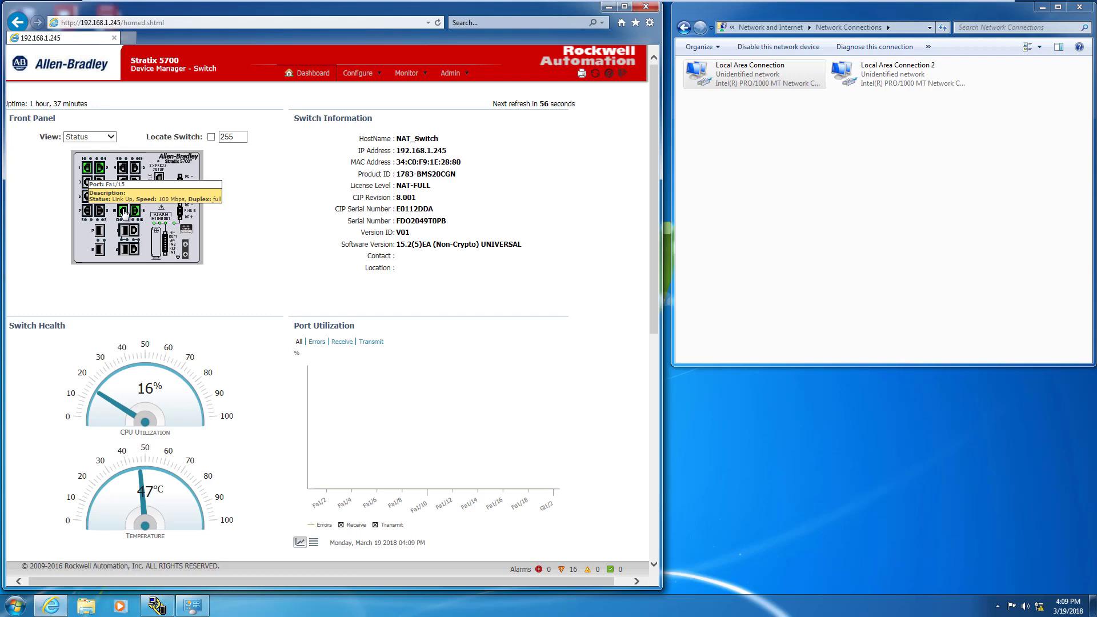